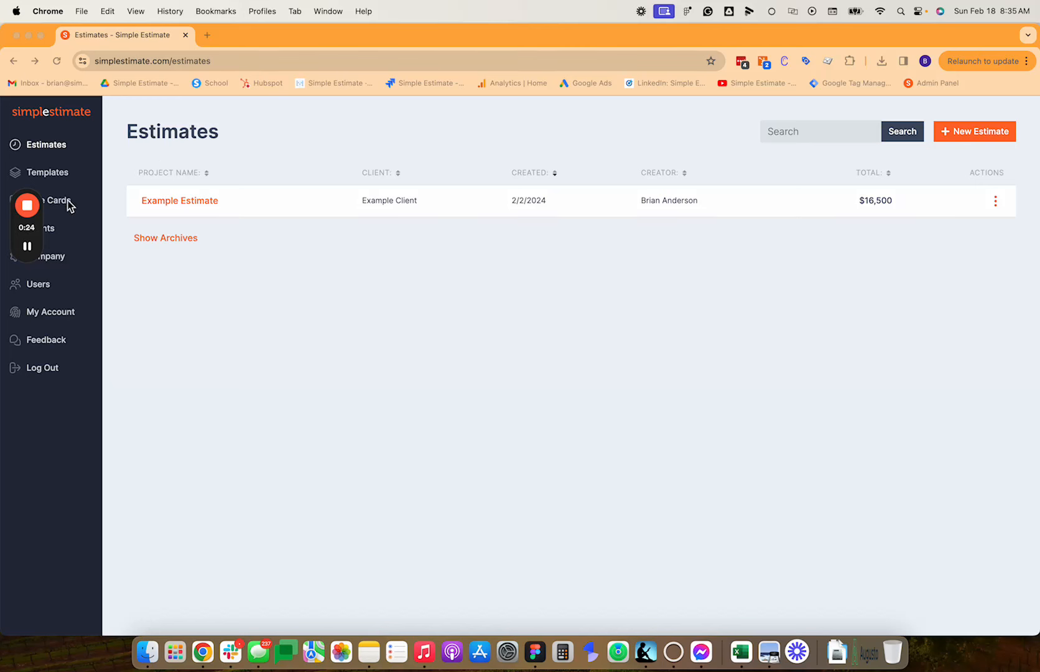
drag(35, 232, 800, 407)
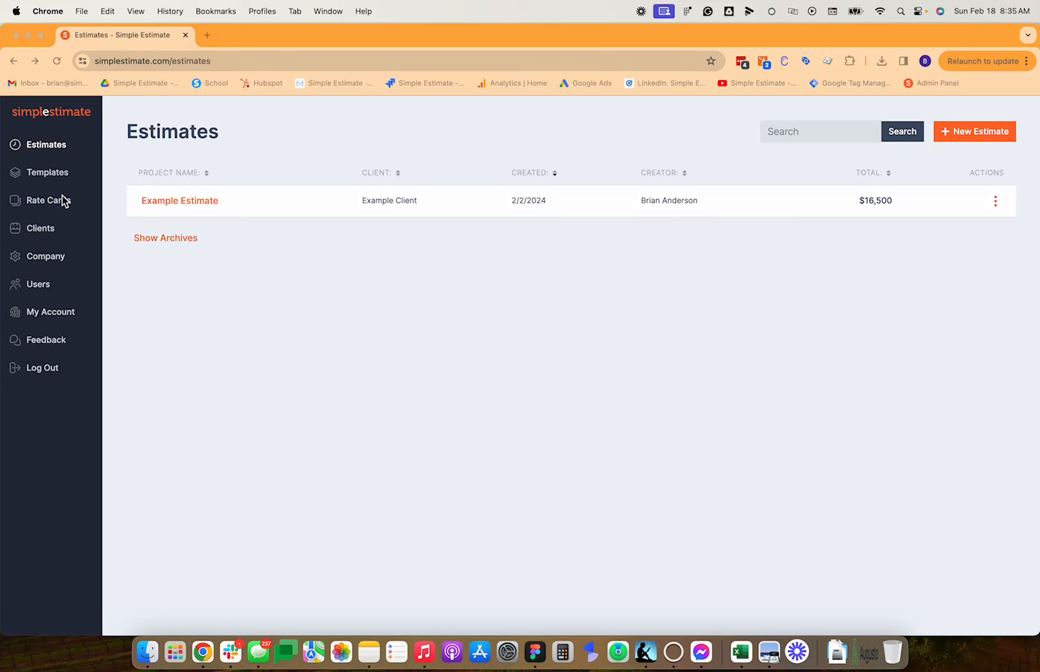
click(191, 263)
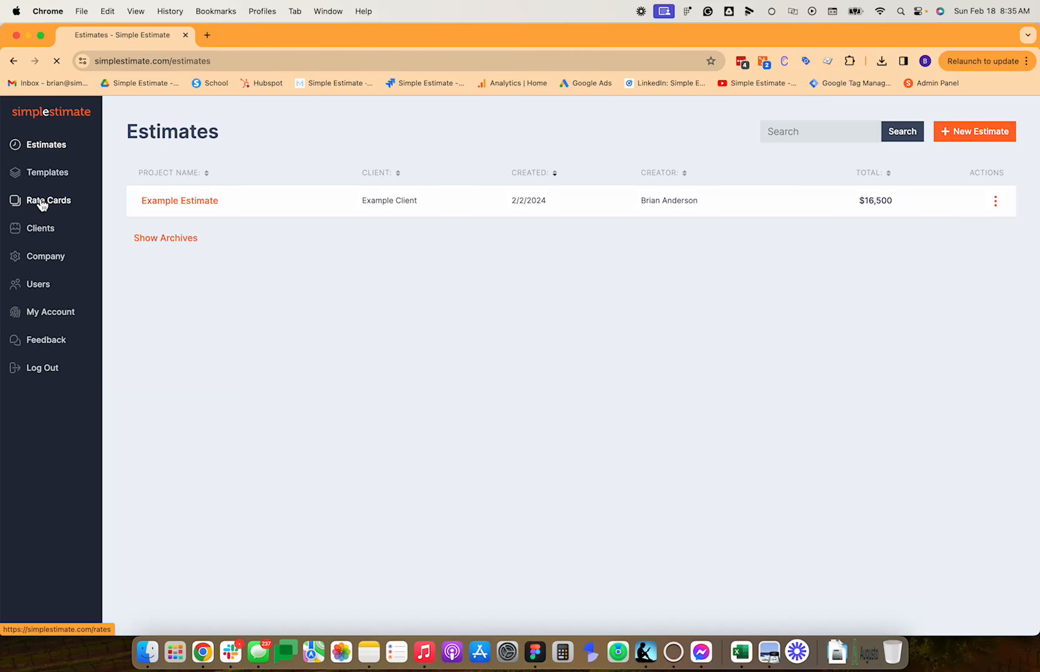
Add a new rate card and rename it "Clients Rate Card".
click(42, 205)
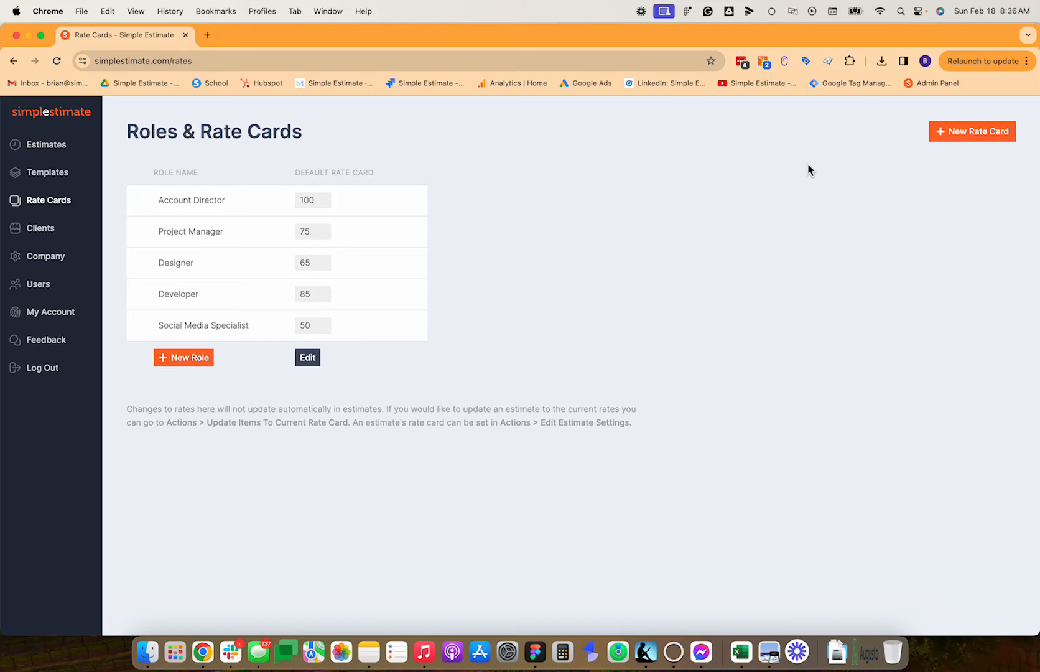
click(961, 133)
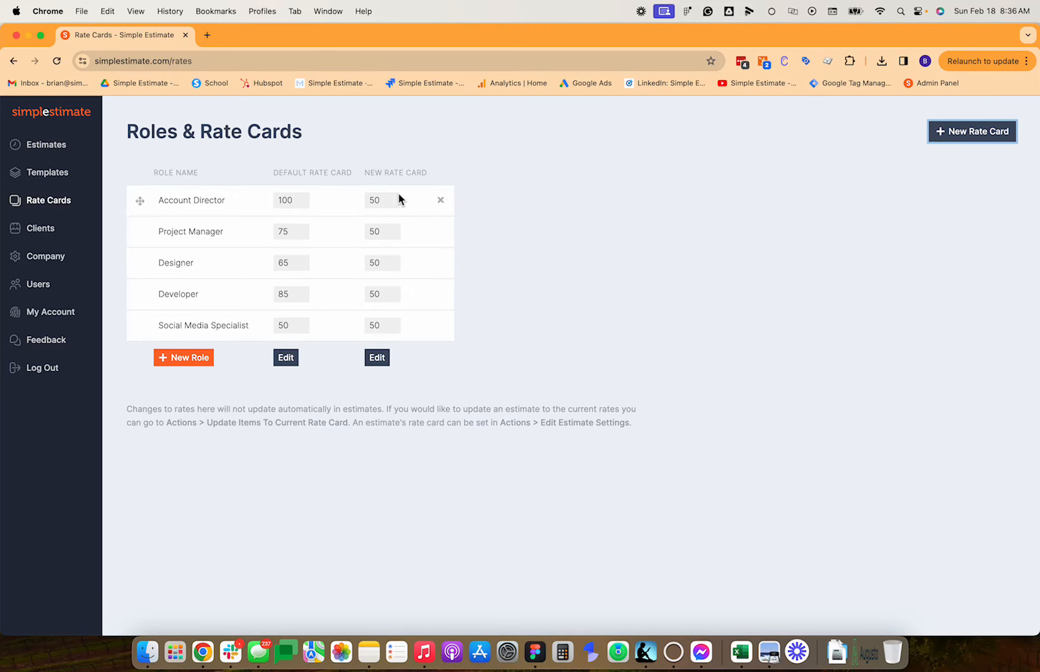
click(377, 357)
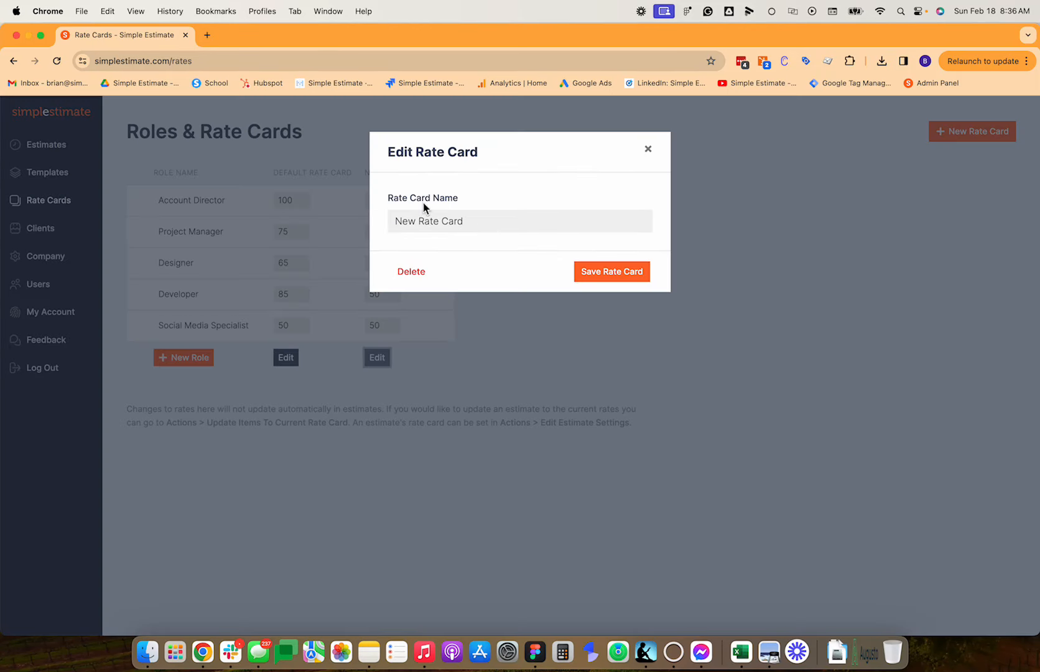
double_click(399, 222)
text(Clients)
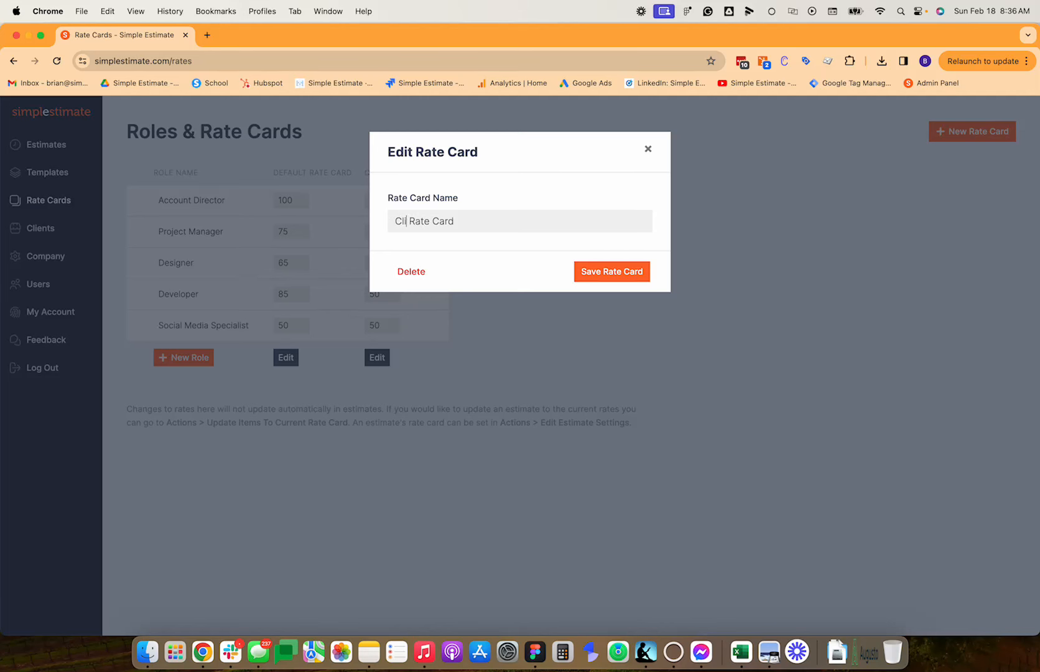
click(633, 268)
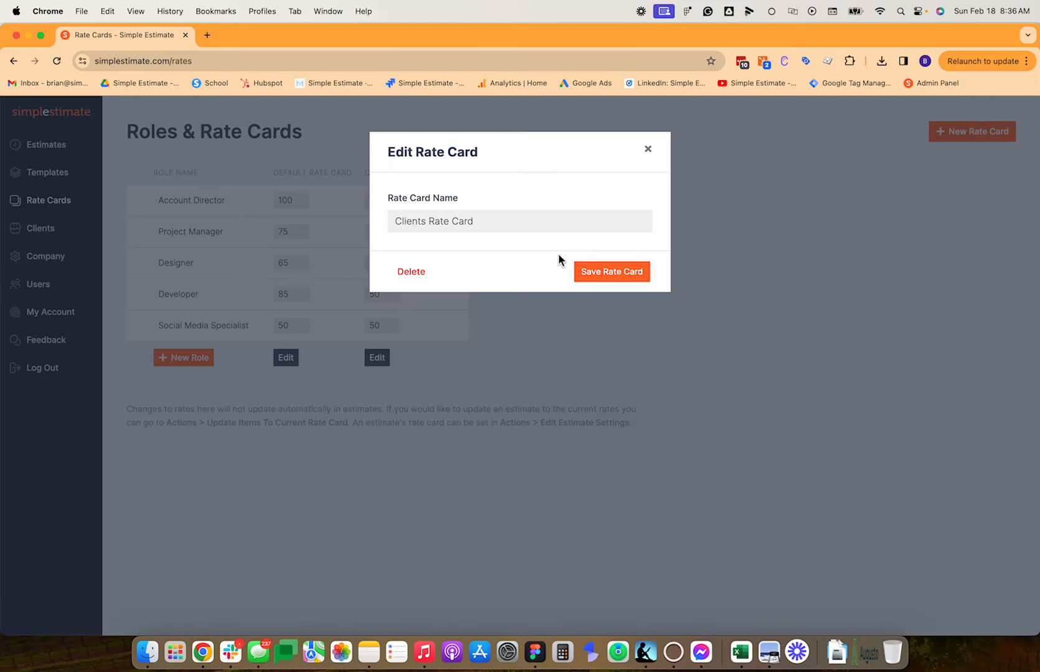
click(636, 274)
In the Clients Rate Card, set the Account Director rate to 175 and the Project Manager rate to 150.
double_click(380, 201)
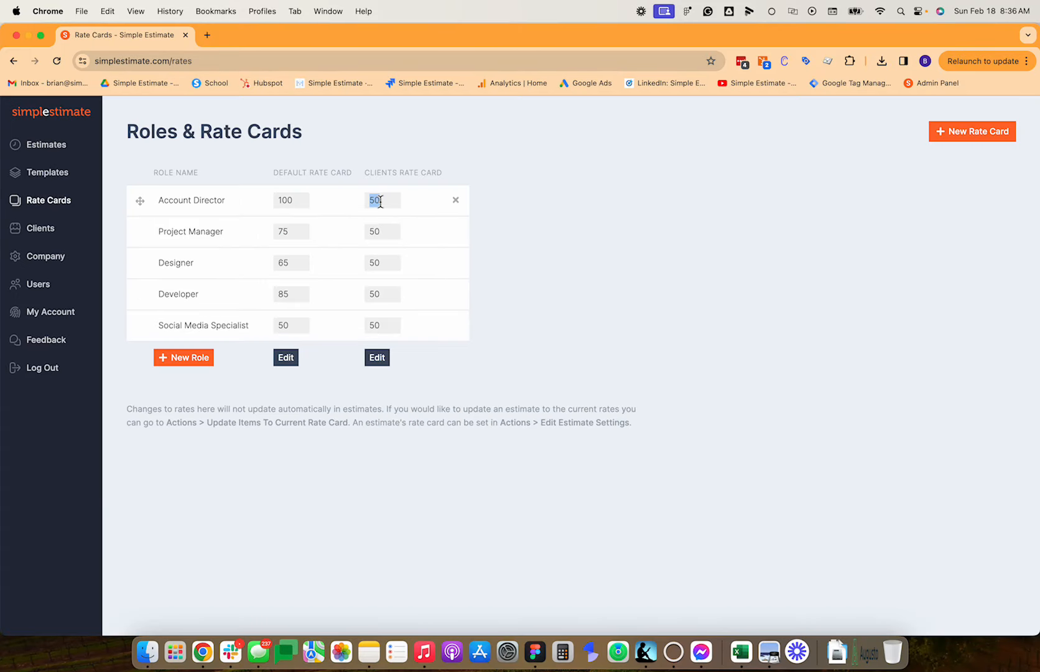
text(15)
key(BackSpace)
text(75)
drag(364, 230, 378, 230)
text(150)
In the Clients Rate Card, set Designer to 140, Developer to 170, Social Media Specialist to 100 and Account Director to 200.
double_click(376, 262)
text(140)
double_click(374, 294)
text(170)
double_click(373, 325)
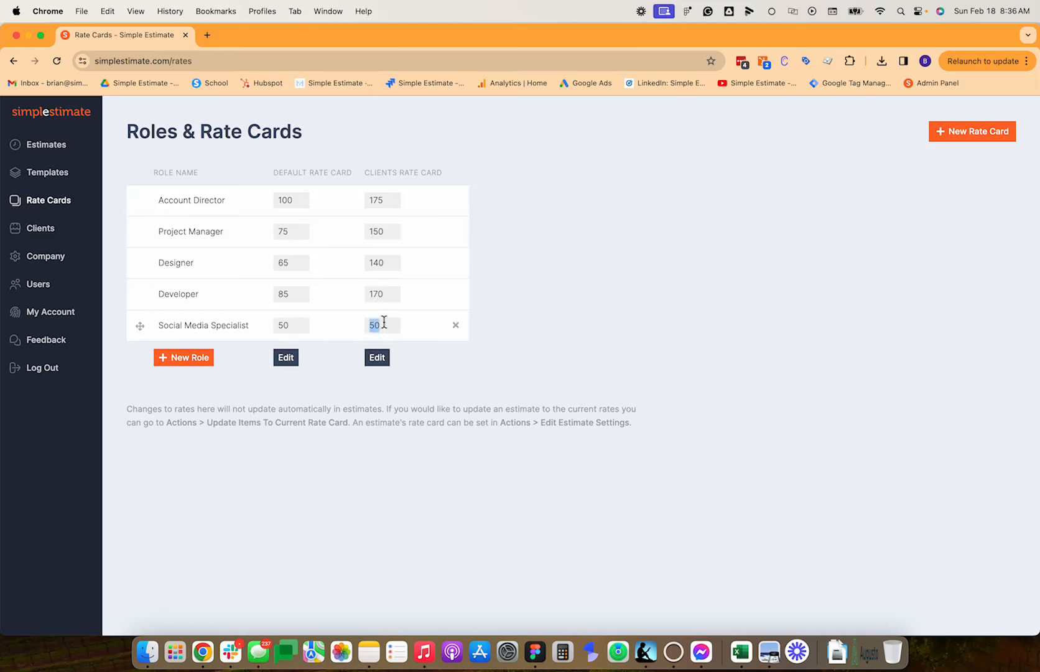
text(100)
double_click(370, 199)
text(200)
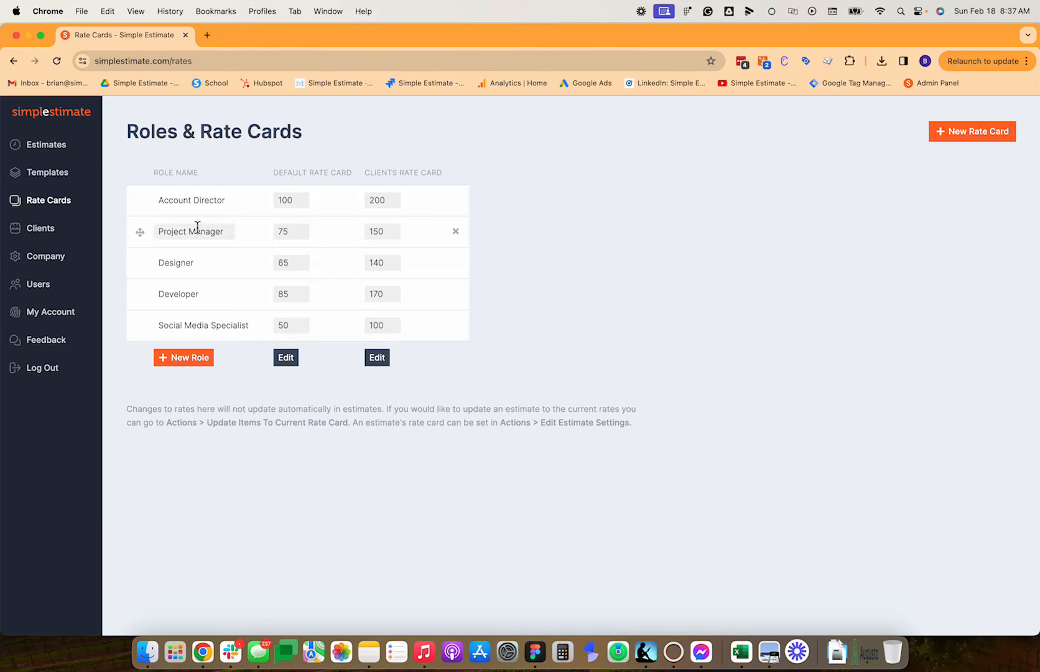
Start a new estimate and title it "Quarterly Month Retainer".
click(34, 151)
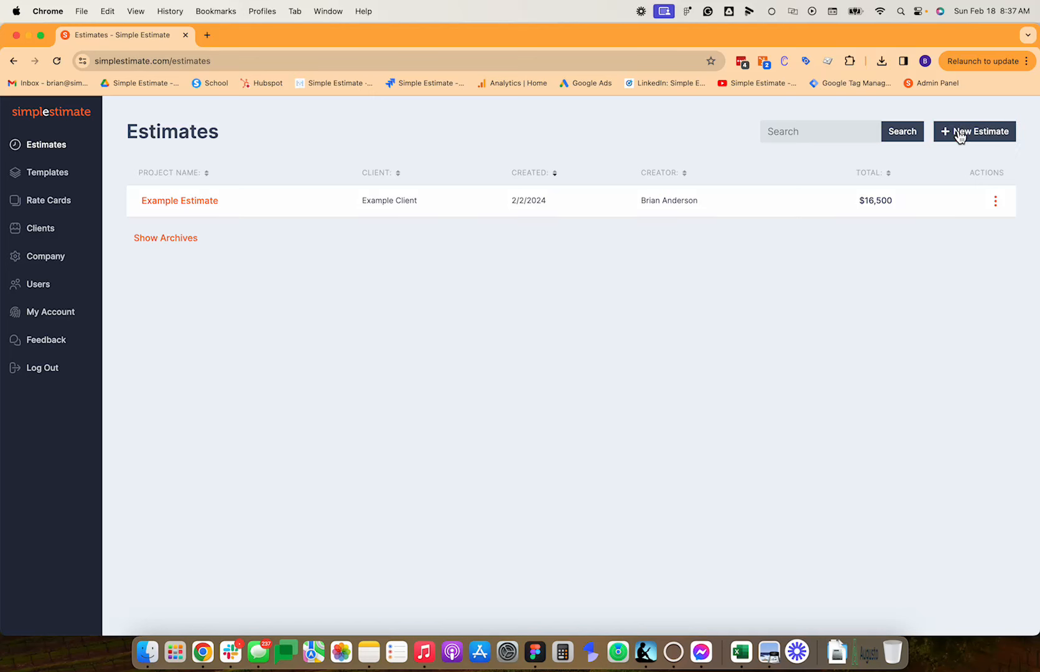
click(959, 136)
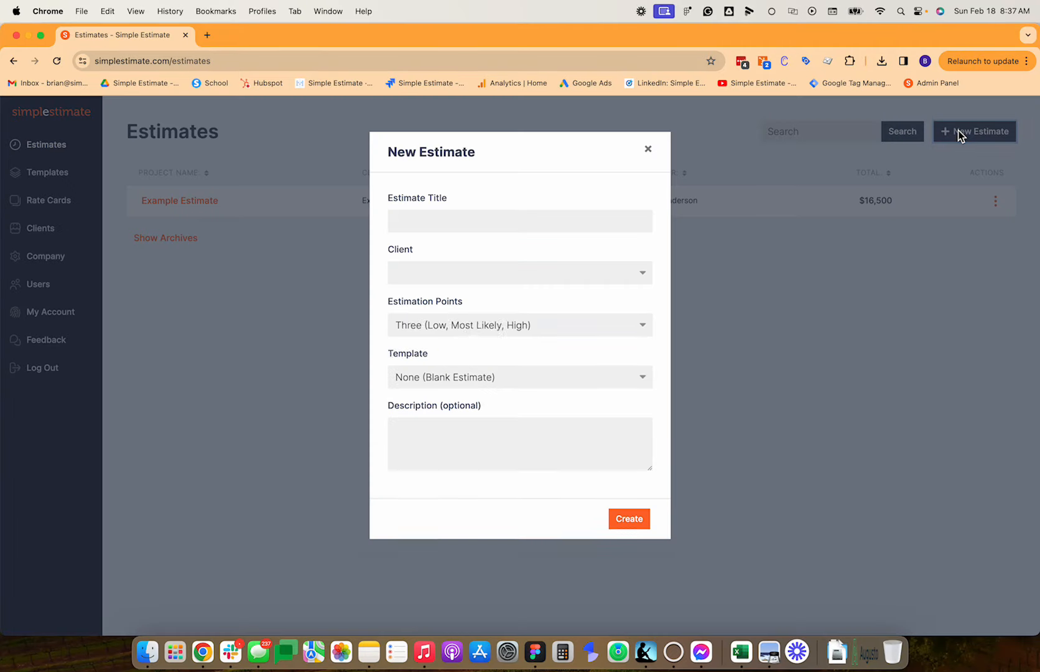
click(528, 225)
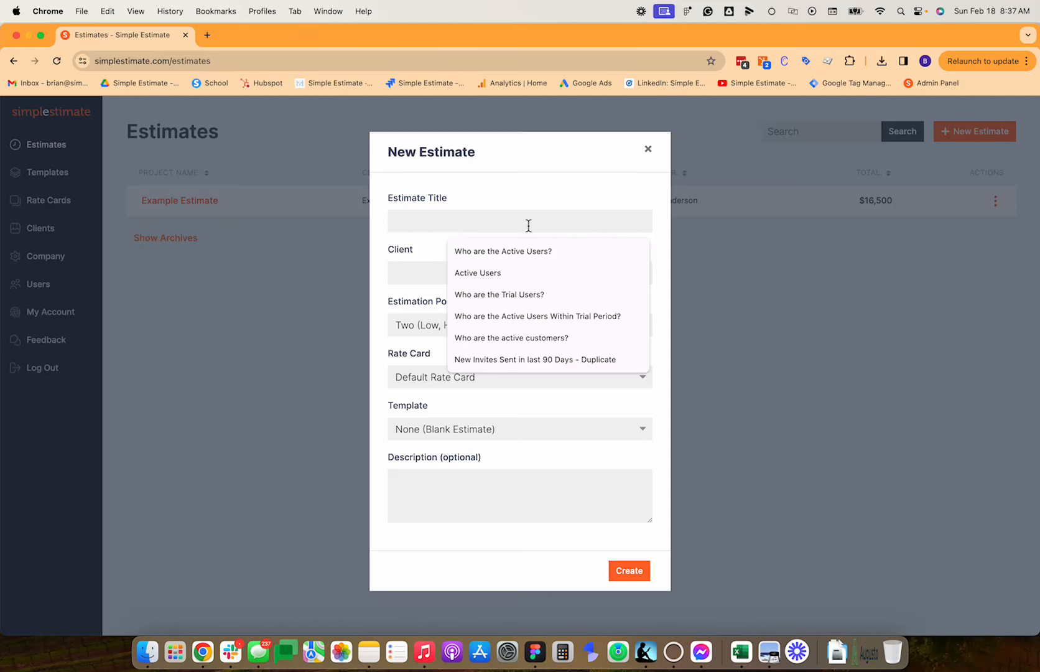
text(3 Month Retainer)
click(563, 205)
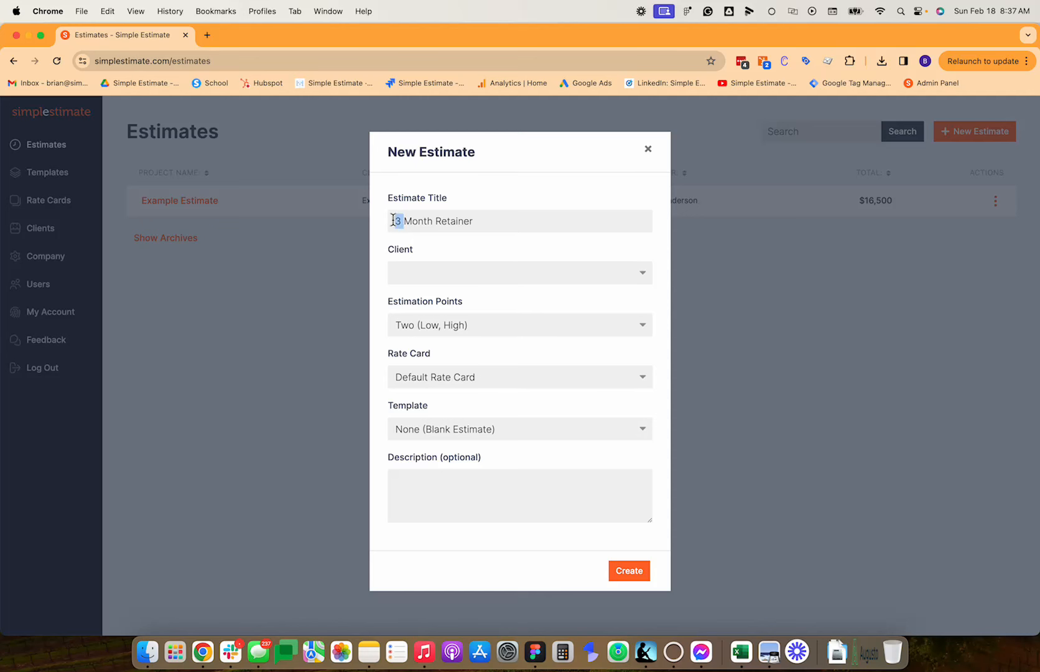
text(Quarterly)
Assign the new estimate to My Dream Client and use three estimation points (Low, Most Likely, High).
click(438, 272)
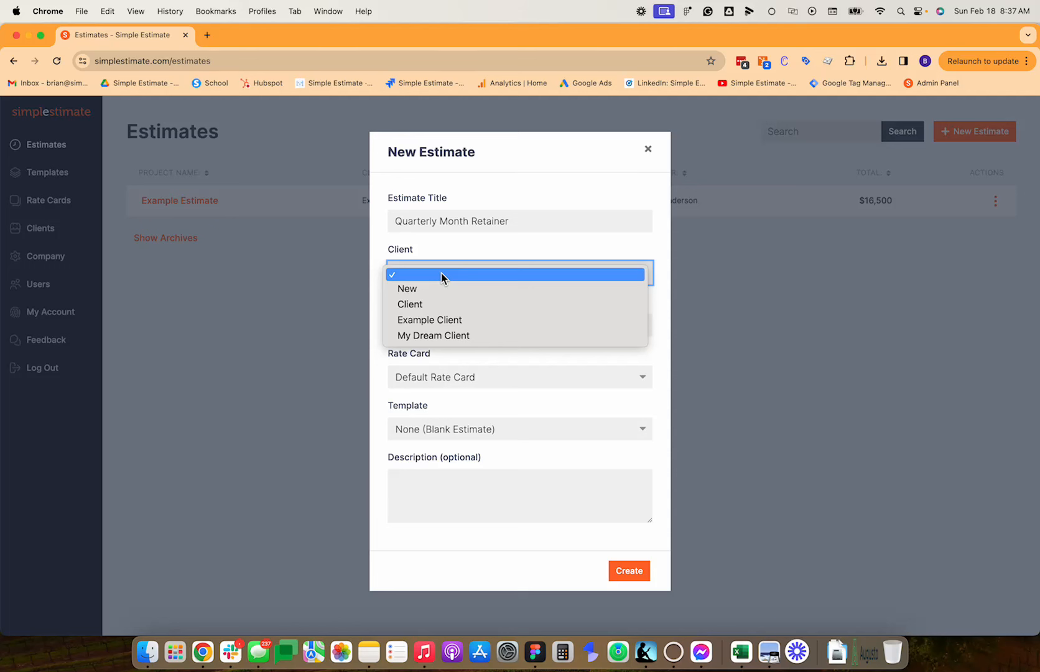
click(448, 334)
click(458, 275)
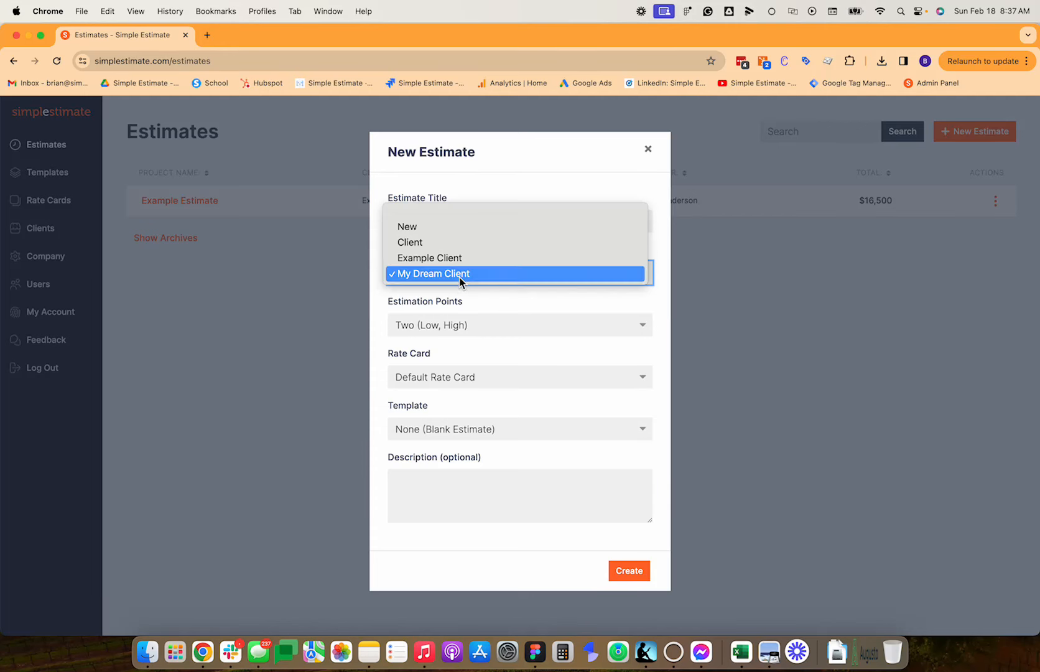
click(460, 279)
click(461, 330)
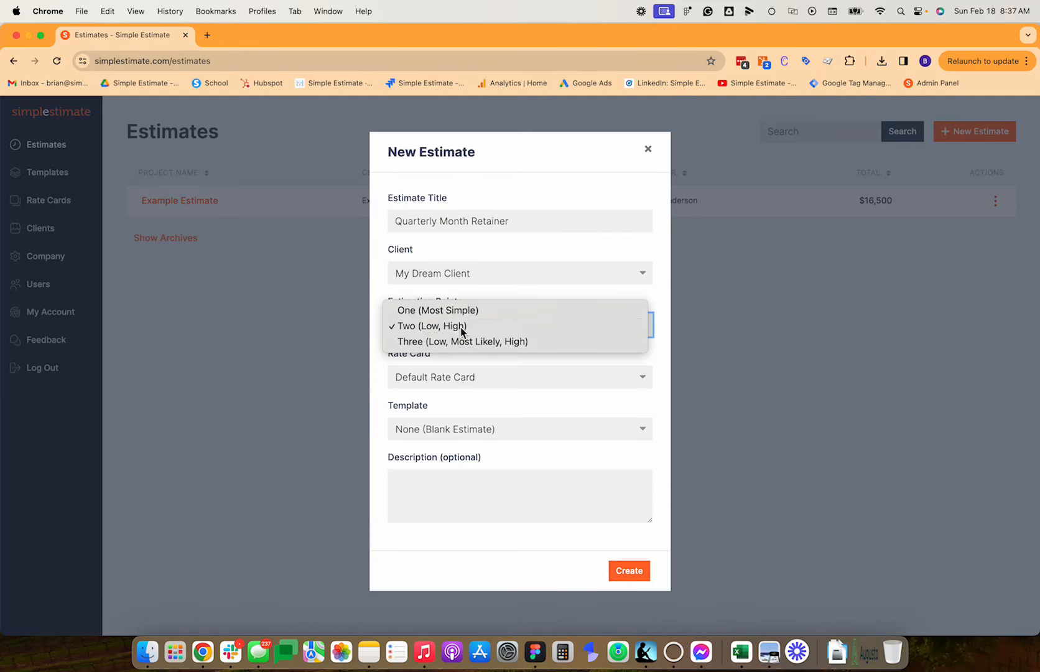
click(464, 342)
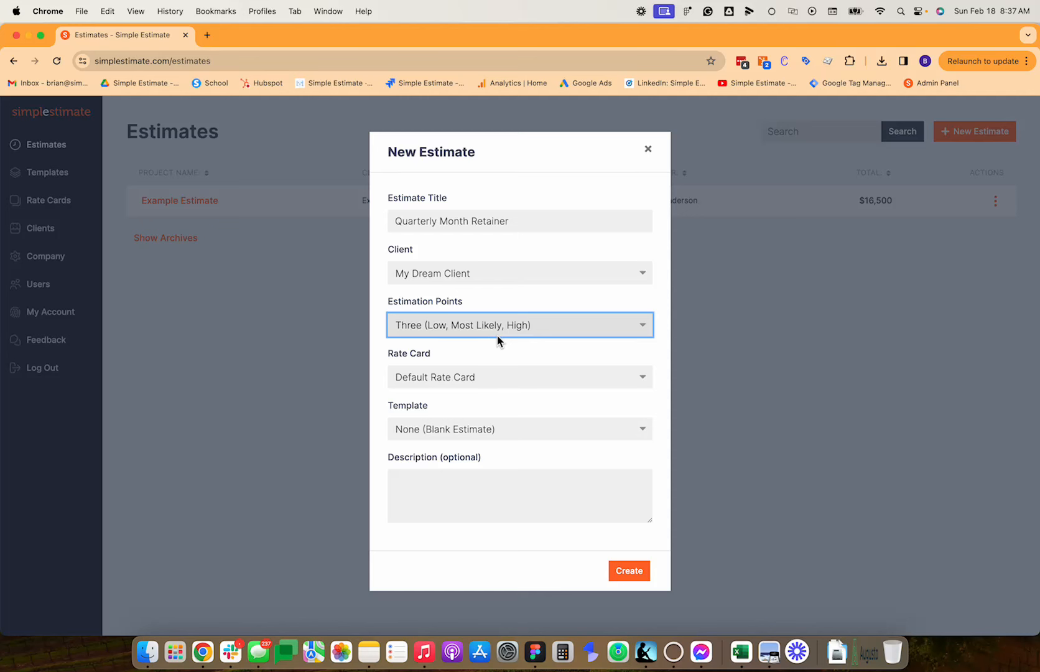
Apply the Clients Rate Card to the new estimate and create it.
click(496, 371)
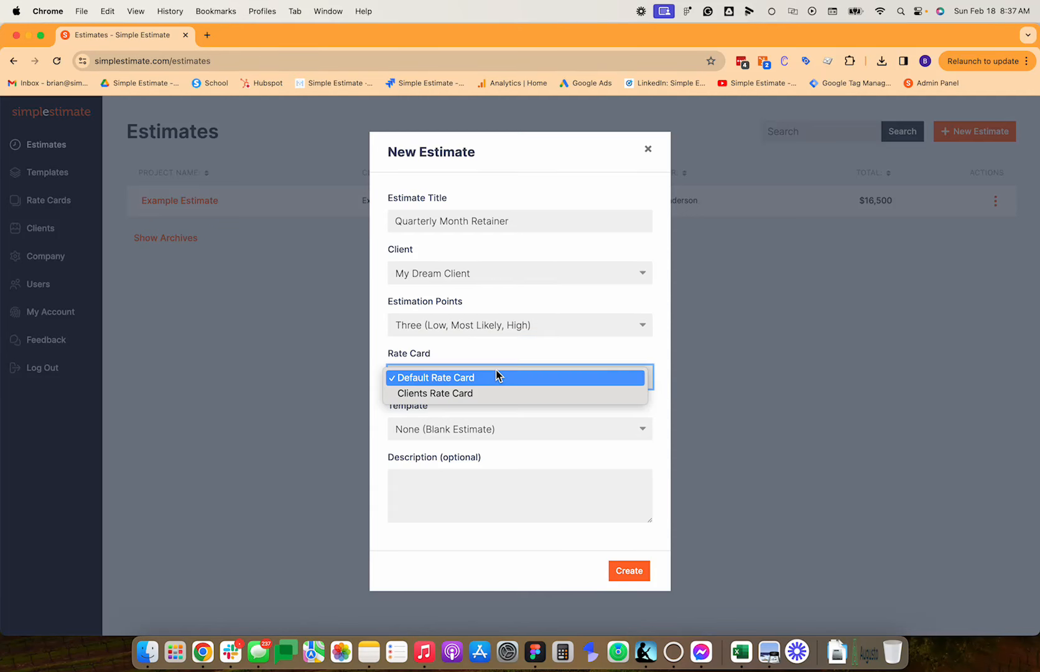
click(474, 404)
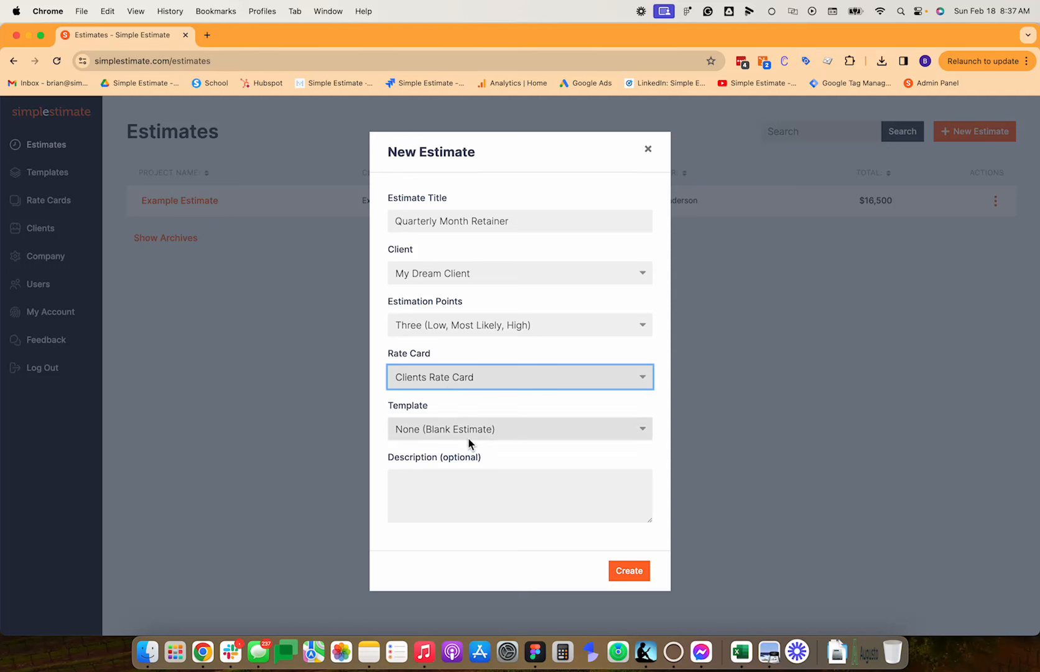
click(625, 576)
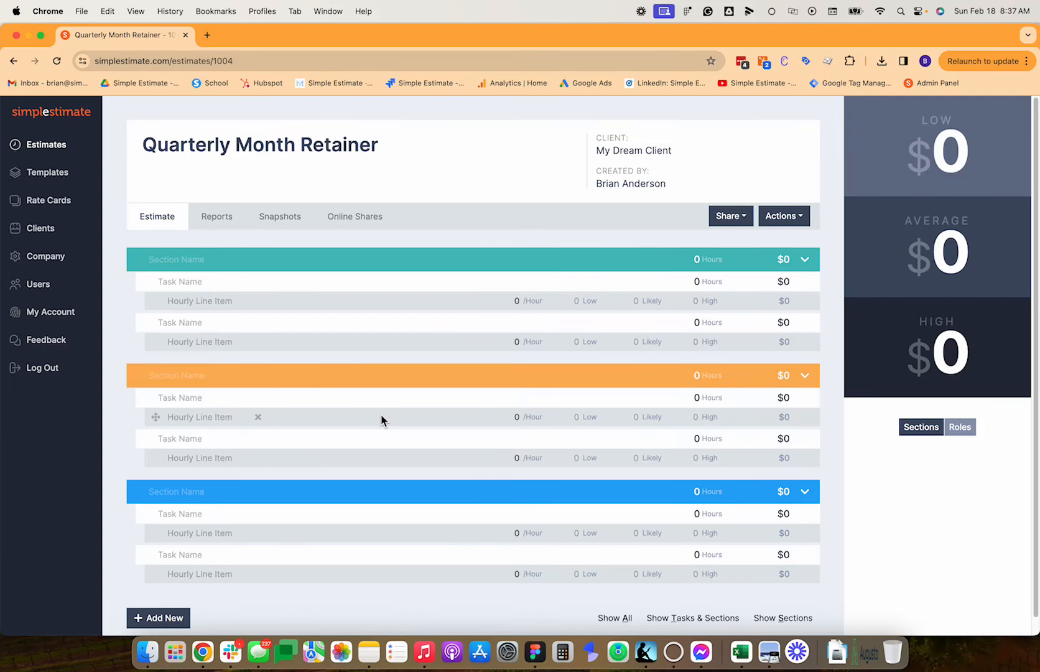
Delete the orange and blue placeholder sections with all their tasks.
click(248, 375)
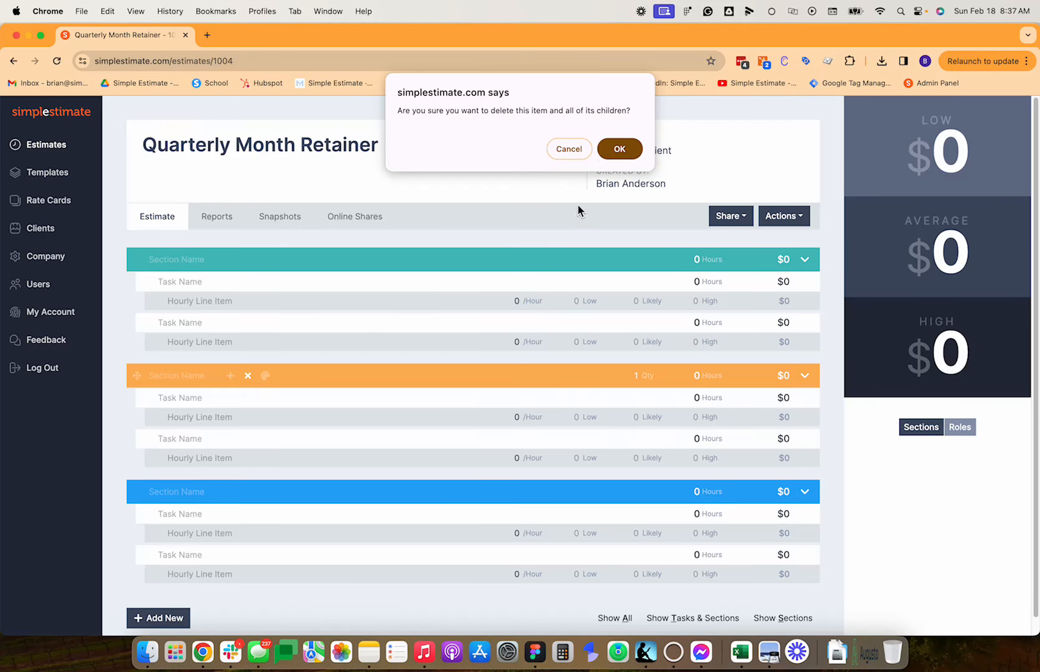
click(600, 150)
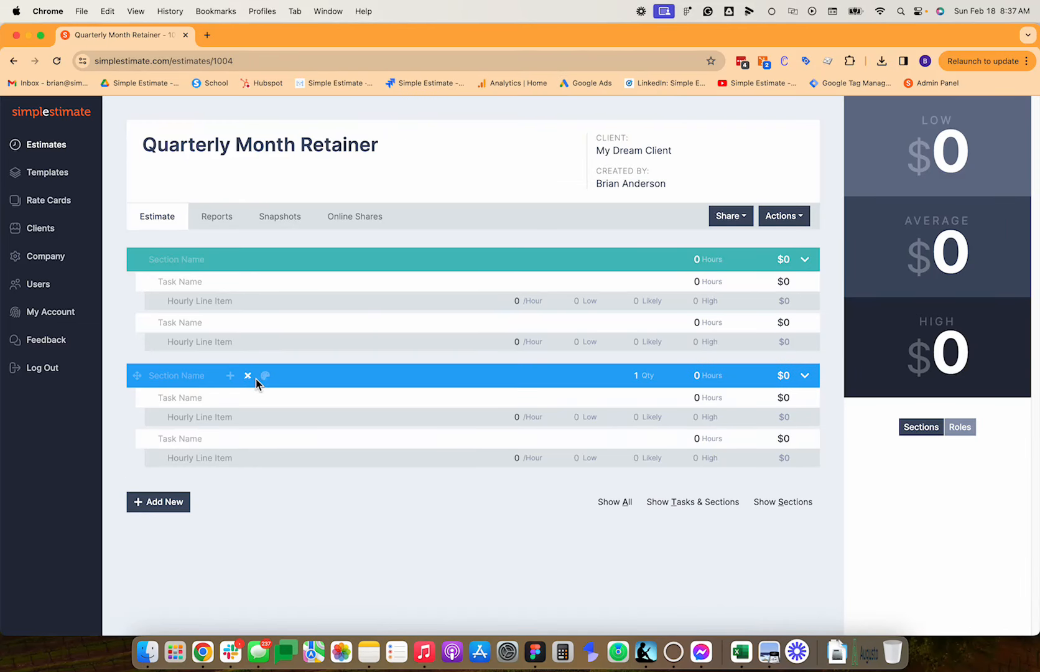
click(248, 376)
click(612, 153)
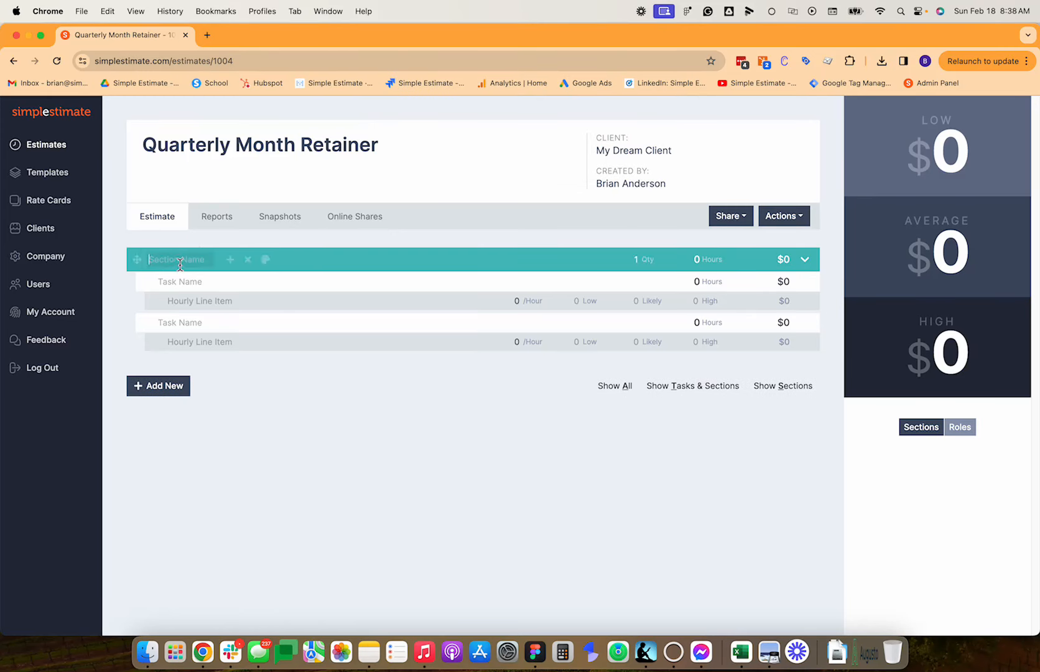
Name the remaining section "Team Retainer Per Quarter".
text(Team)
text( Retainer)
text( for 3)
text( Months)
key(BackSpace)
key(BackSpace)
key(BackSpace)
key(BackSpace)
key(BackSpace)
key(BackSpace)
key(BackSpace)
key(BackSpace)
key(BackSpace)
key(BackSpace)
key(BackSpace)
key(BackSpace)
text(Per Quarter)
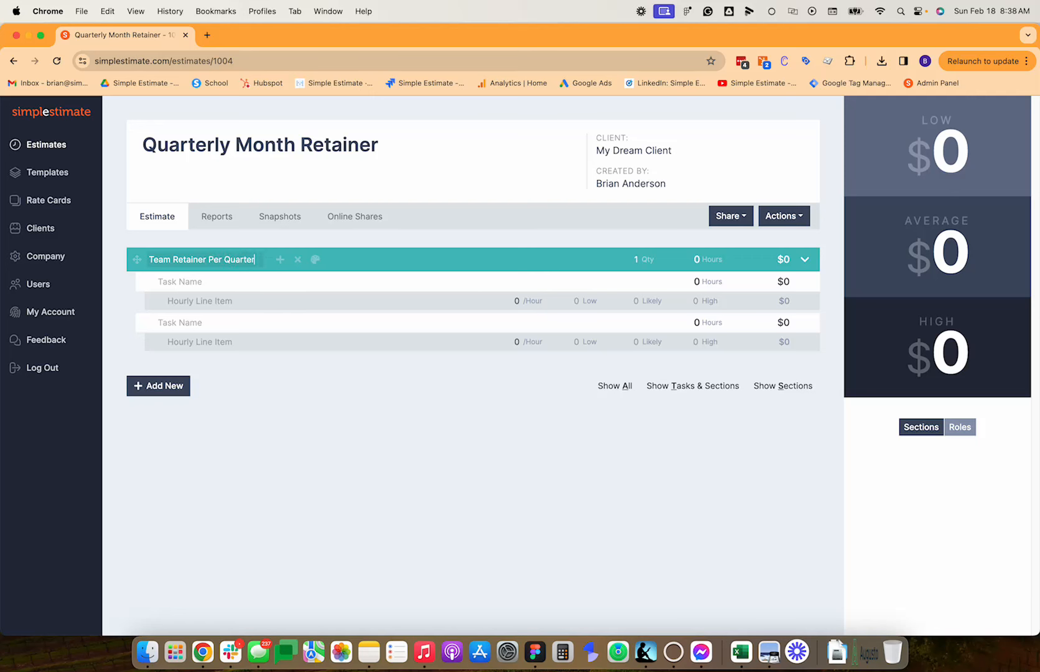
Name the section's first task "Design and Development Team".
click(179, 282)
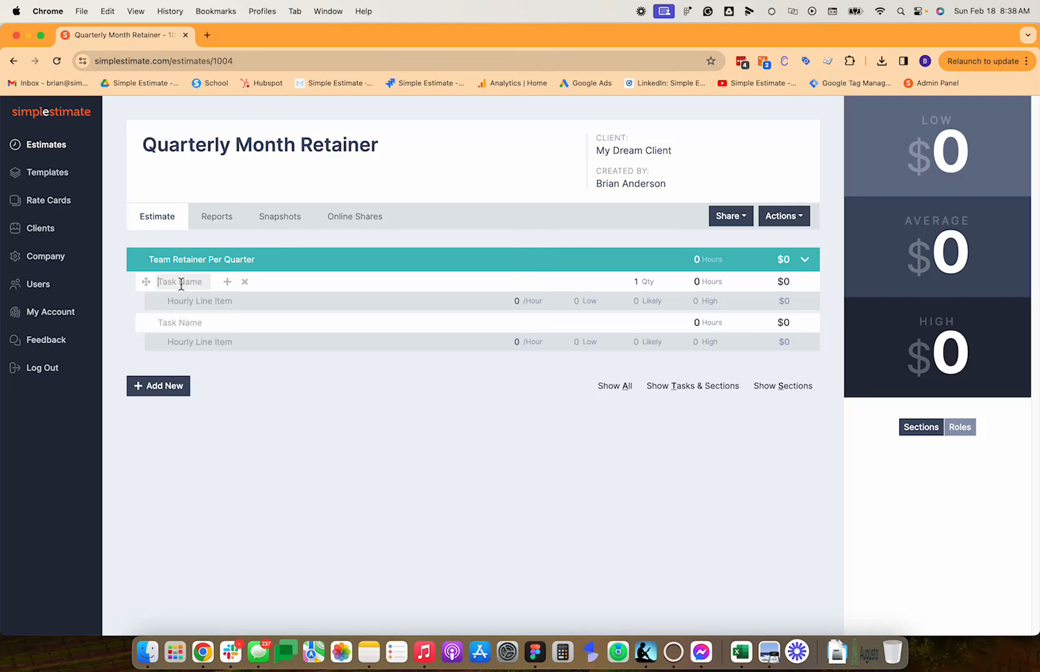
click(181, 283)
text(Design and )
text(Deveolpme)
key(BackSpace)
key(BackSpace)
key(BackSpace)
key(BackSpace)
key(BackSpace)
text(olp)
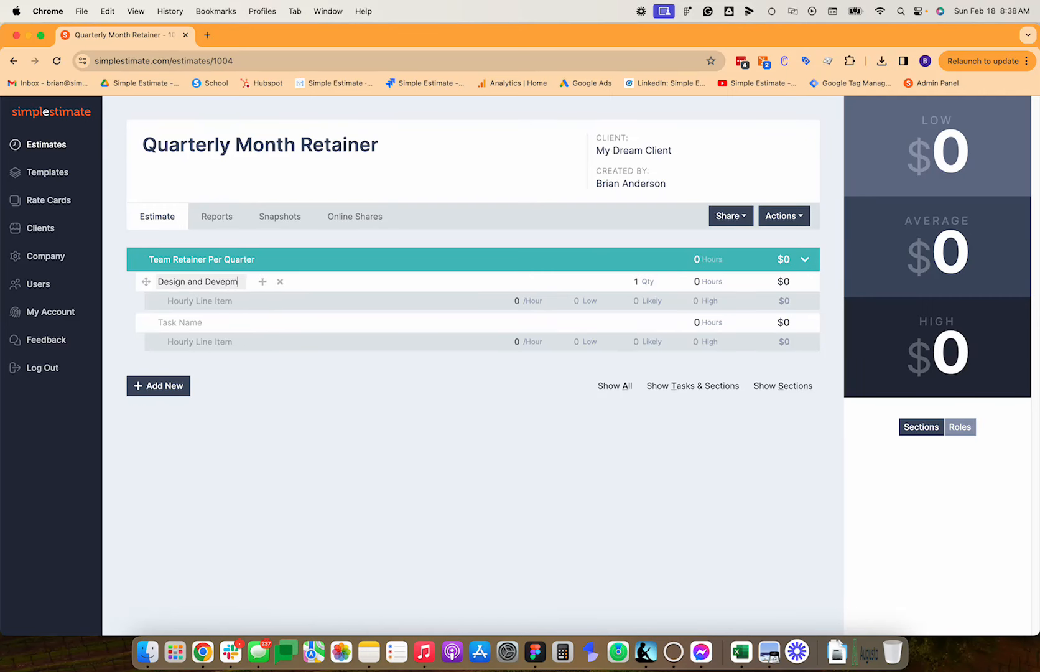
key(BackSpace)
key(BackSpace)
key(BackSpace)
text(lopment Team)
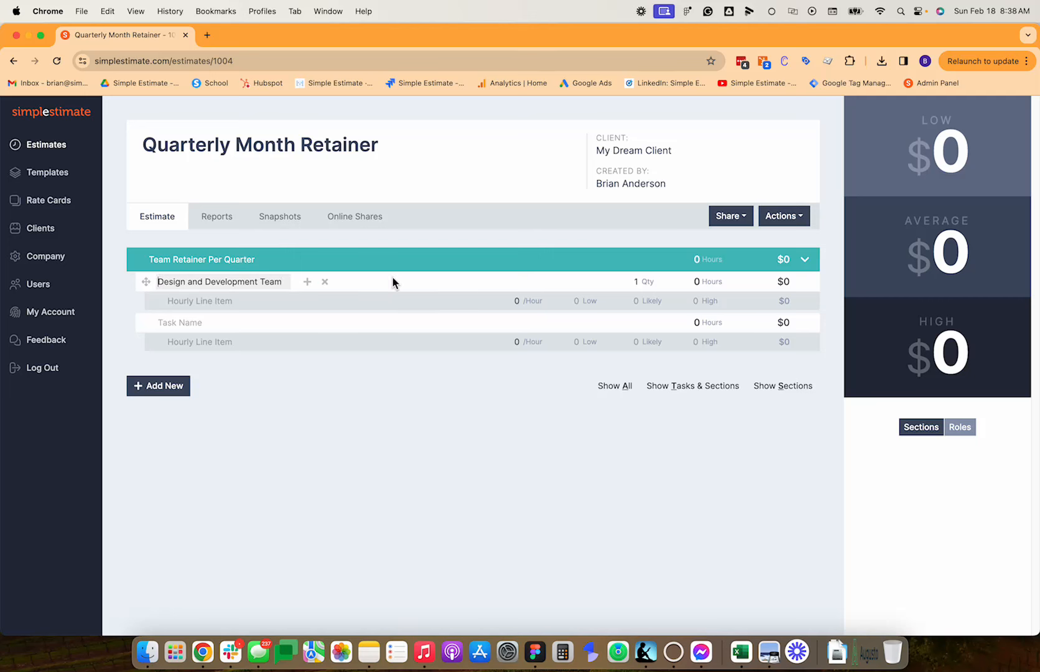
Add "Website" in front of the first task's name.
text(Wesbsi)
key(BackSpace)
key(BackSpace)
key(BackSpace)
text(bsit)
key(BackSpace)
key(BackSpace)
key(BackSpace)
key(BackSpace)
key(BackSpace)
text(bsit)
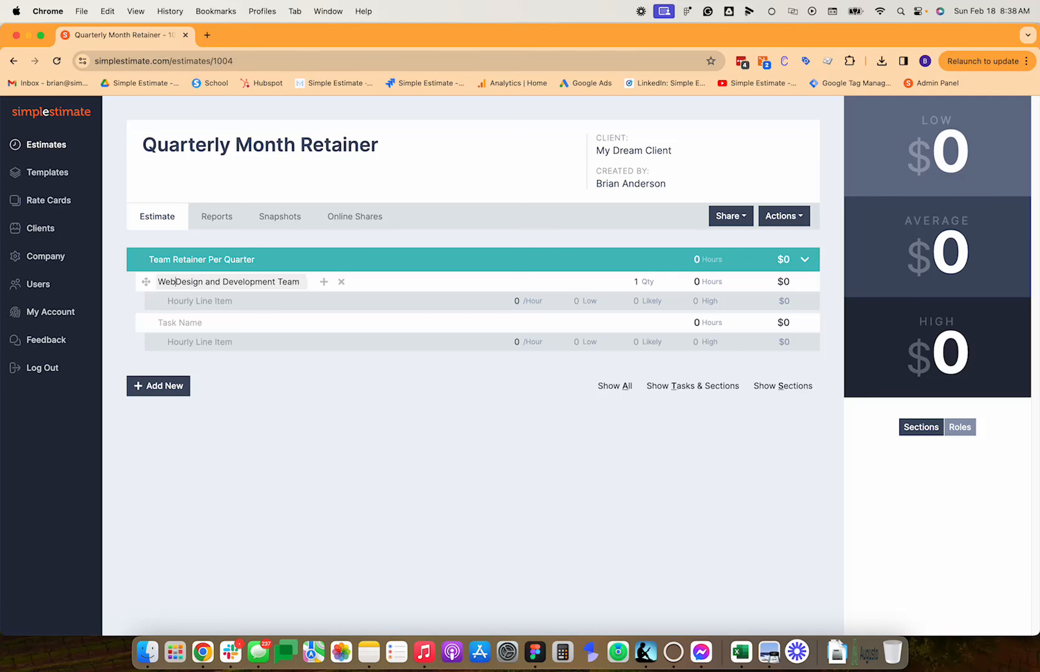
text(e)
Name the section's second task "Digital Marketing".
click(189, 321)
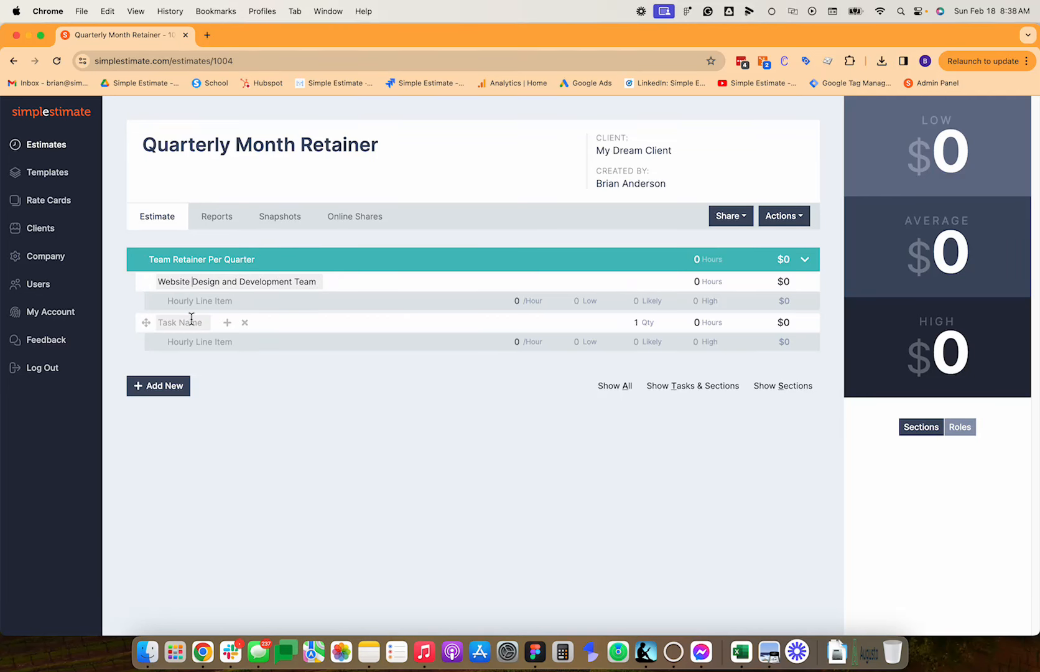
text(Digital)
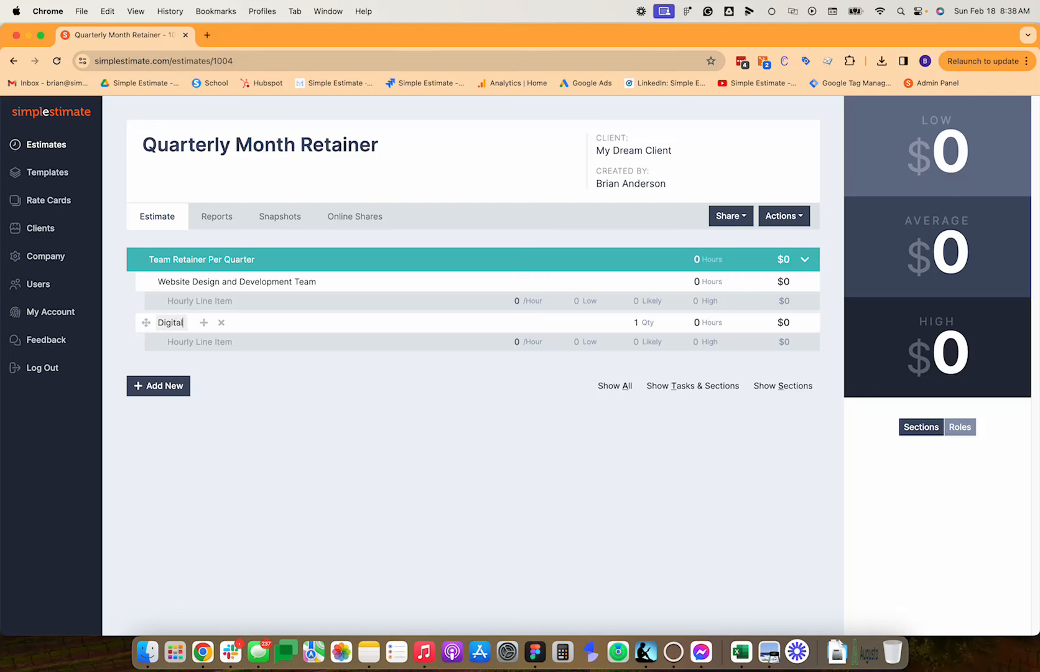
text( Marketing)
click(222, 371)
Set the website task's line item to Project Manager with 4 low, 8 likely and 12 high hours.
click(203, 299)
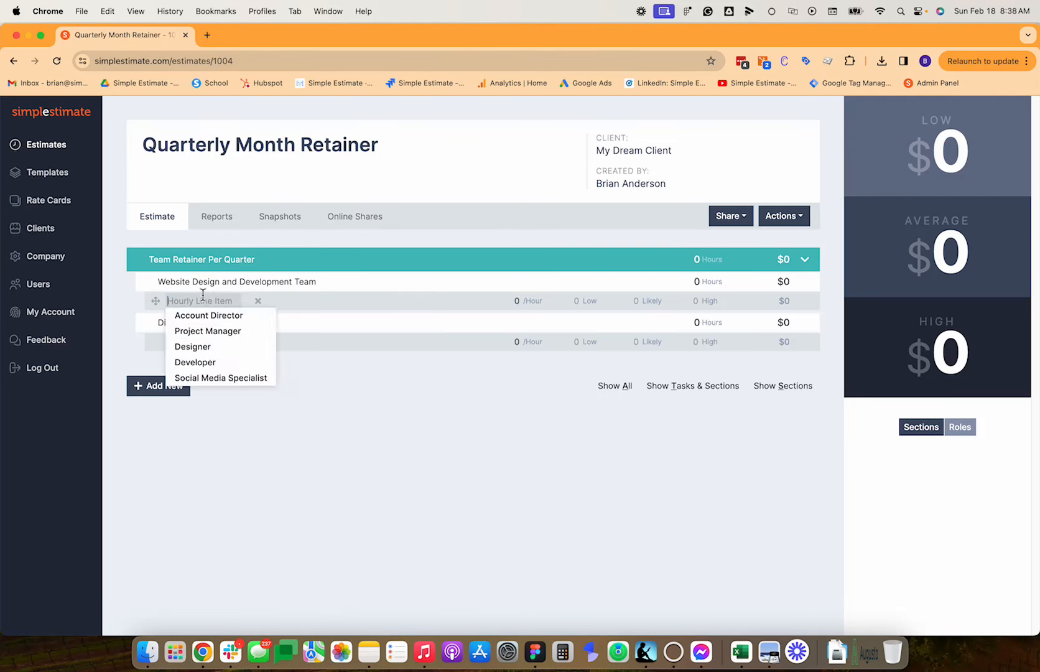
click(217, 332)
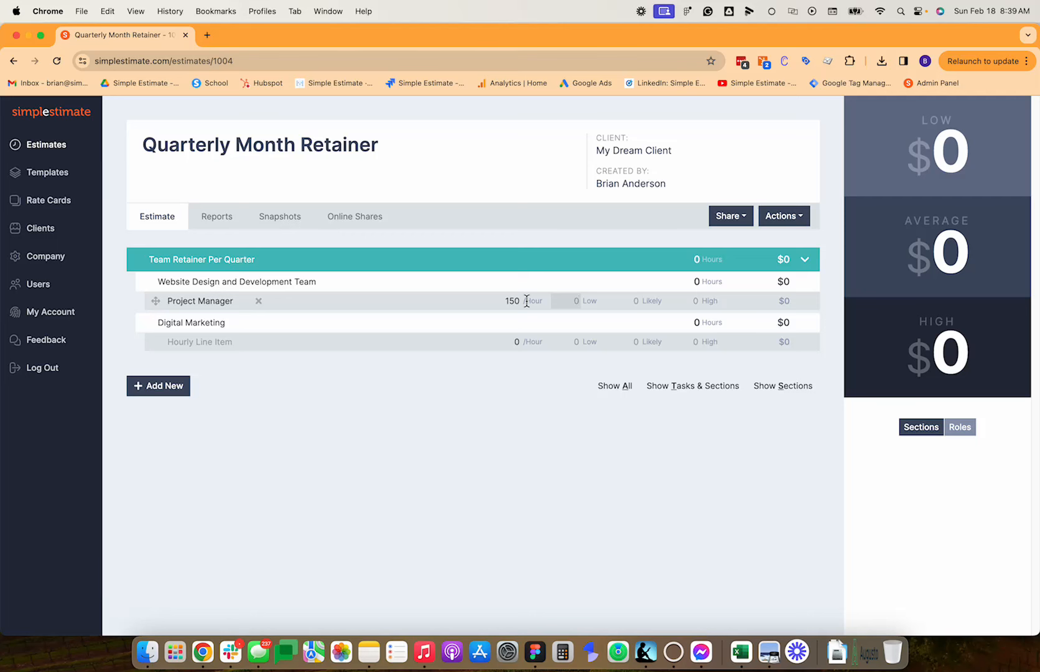
text(4)
key(Tab)
text(8)
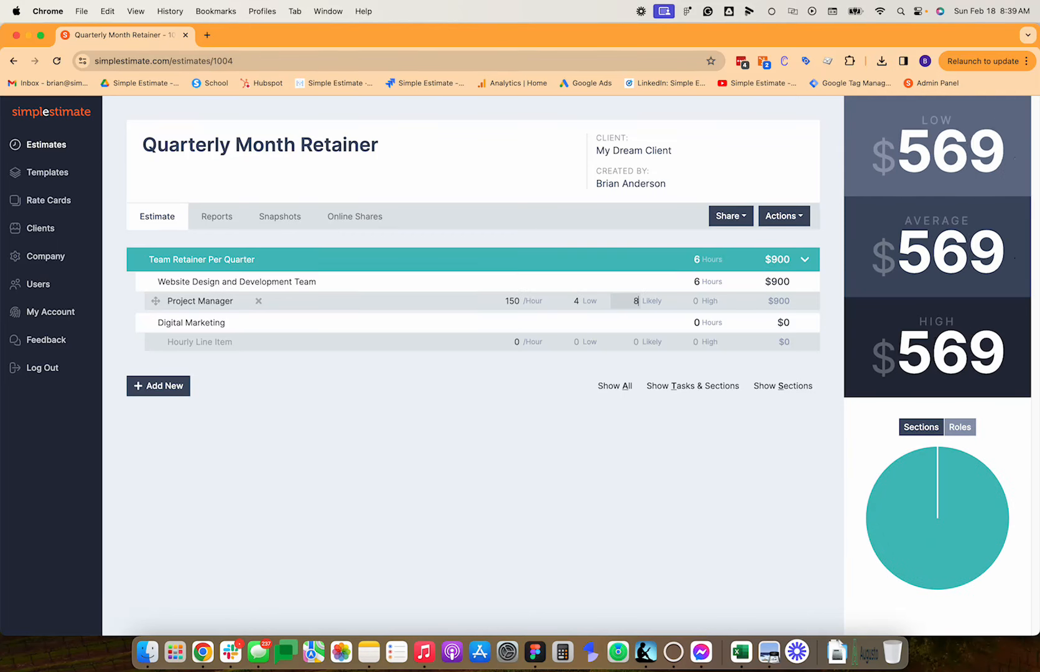
key(Tab)
text(12)
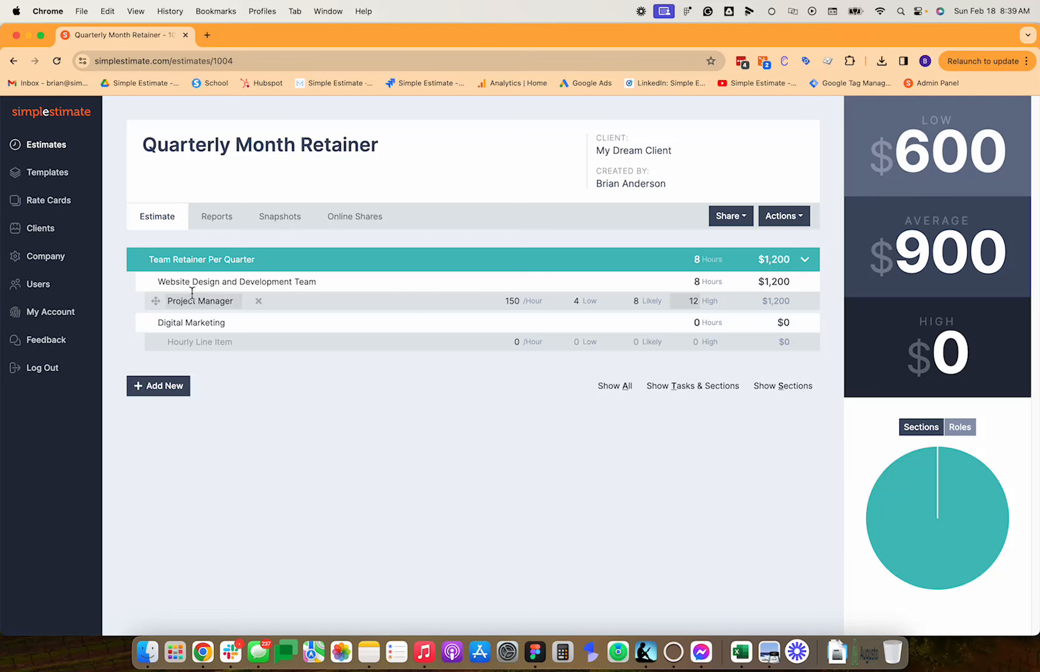
Add an hourly Designer line item to the website task with 12 low, 20 likely and 30 high hours.
click(342, 281)
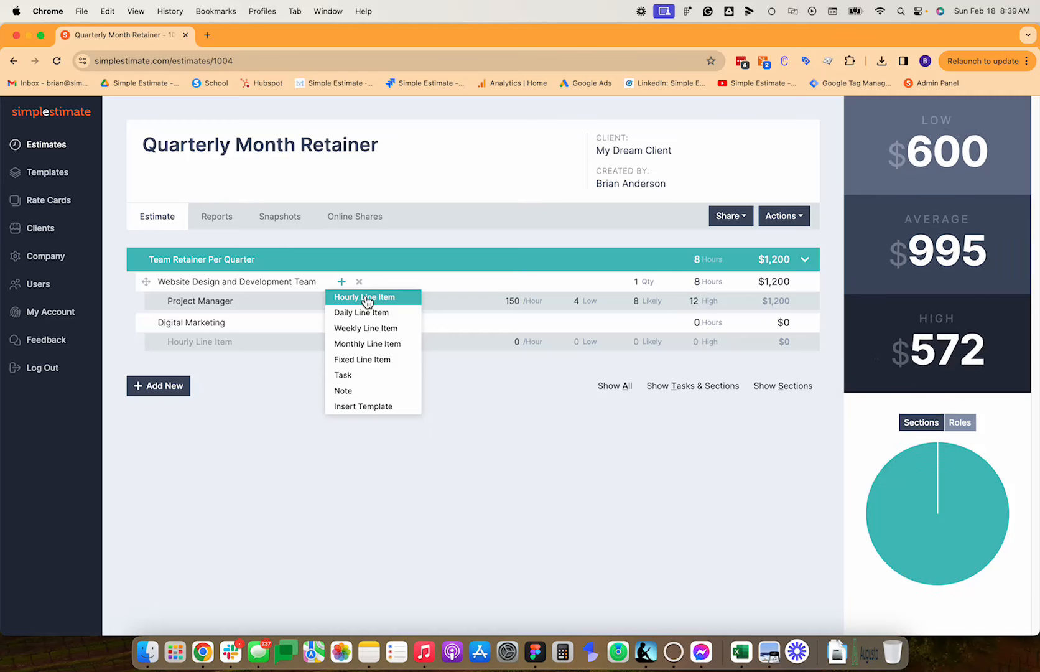
click(368, 299)
click(219, 319)
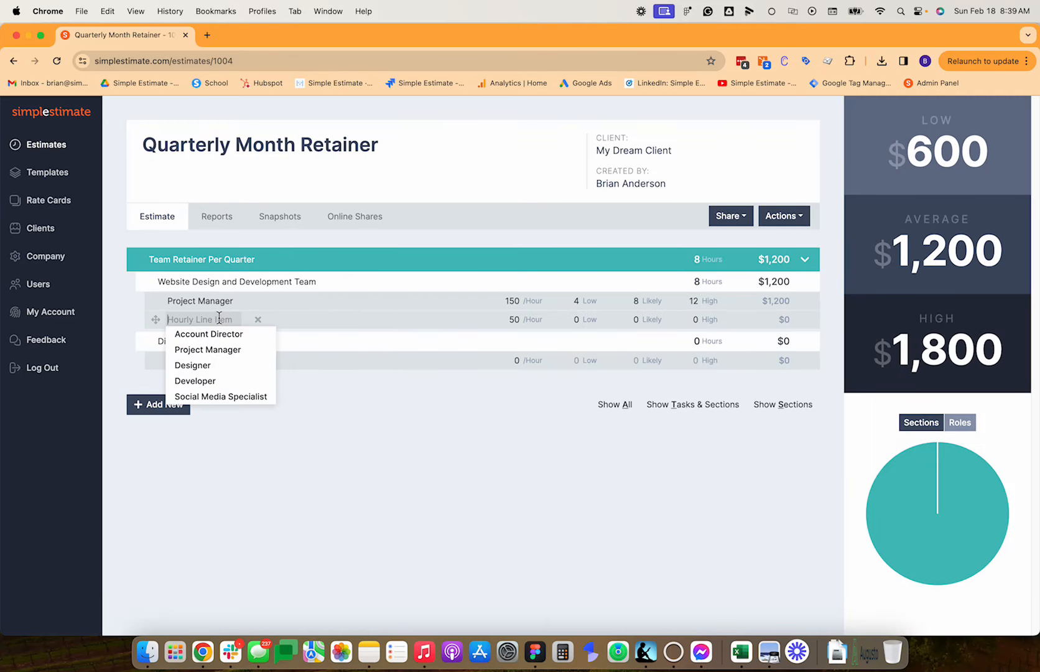
click(209, 365)
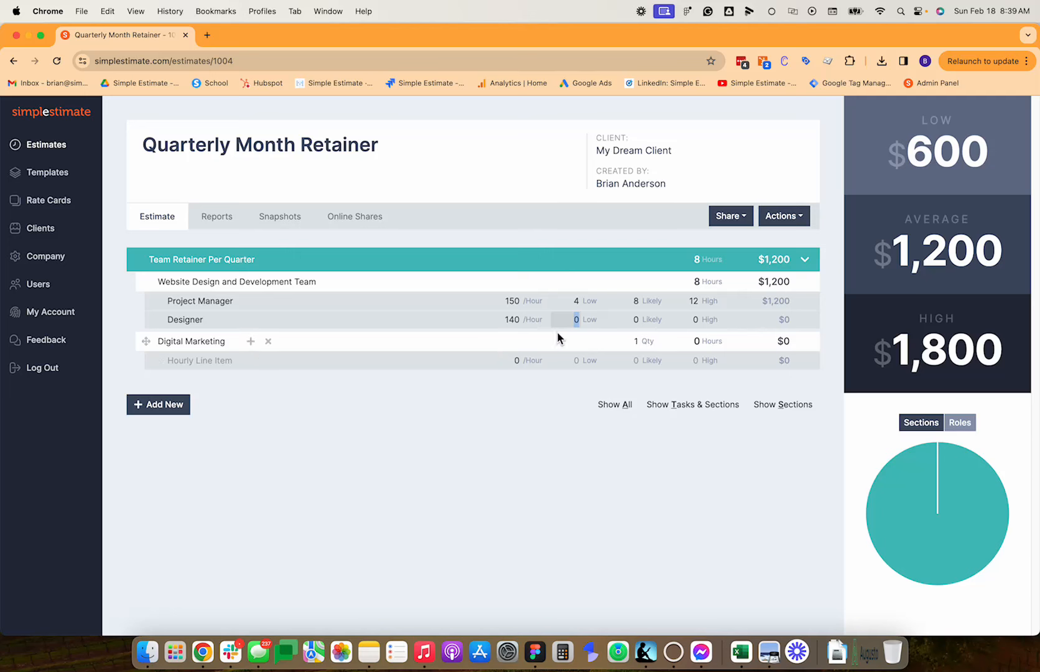
text(12)
key(Tab)
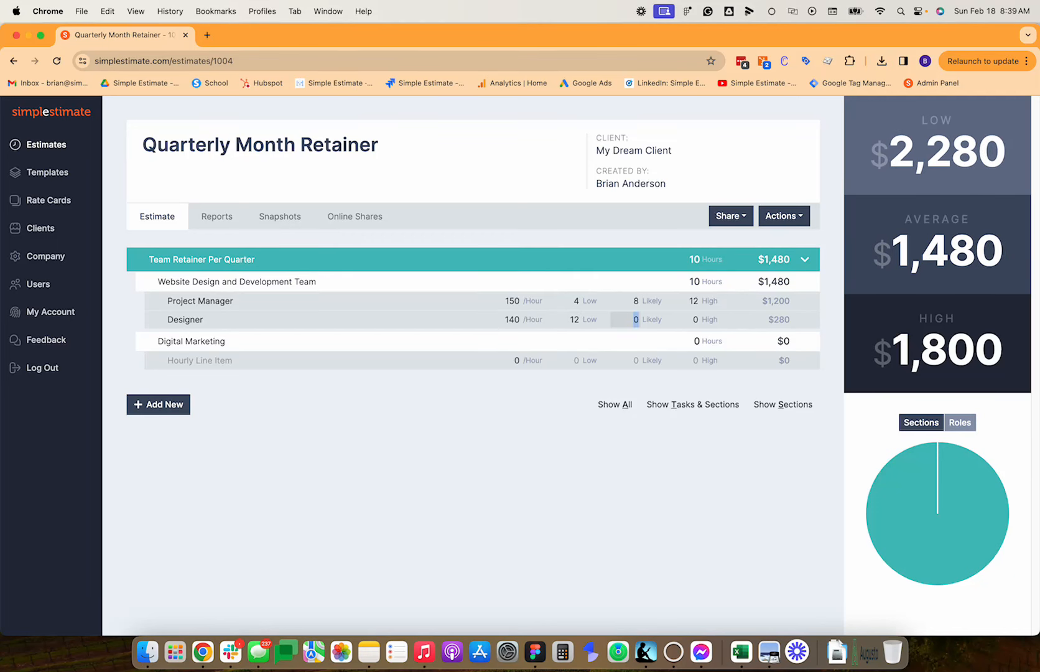
text(20)
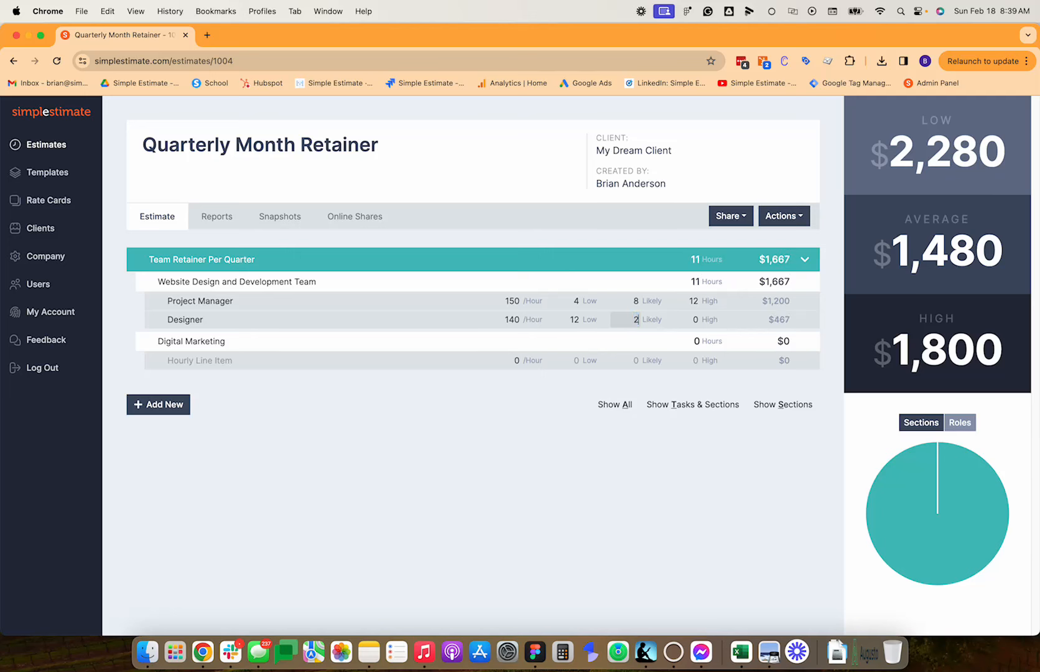
key(Tab)
text(30)
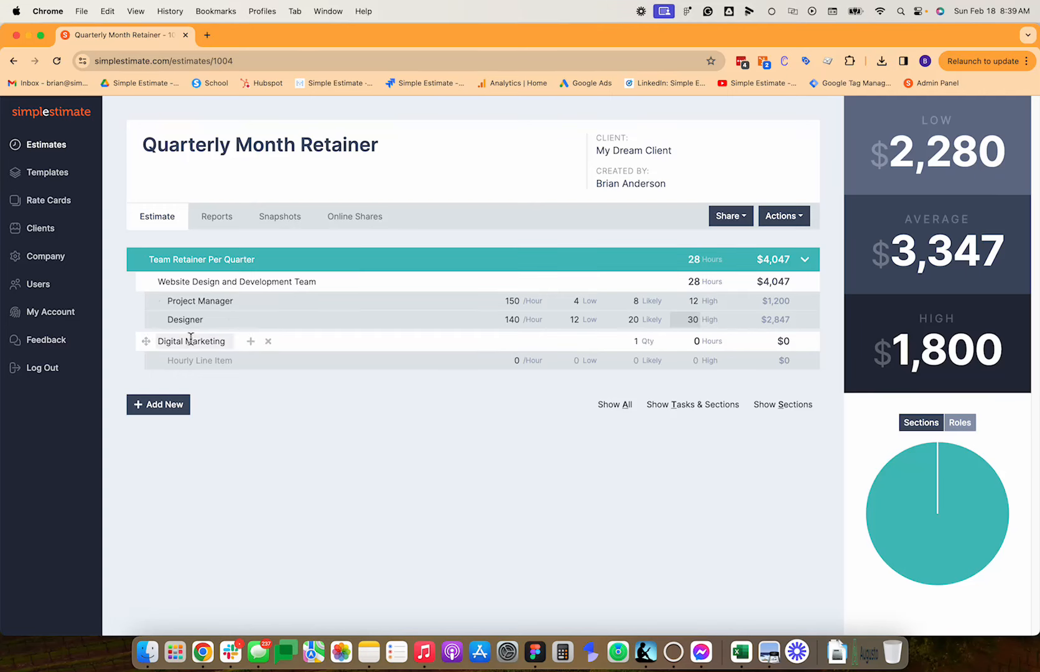
Add an hourly Developer line item to the website task with 20 low, 30 likely and 40 high hours.
click(344, 281)
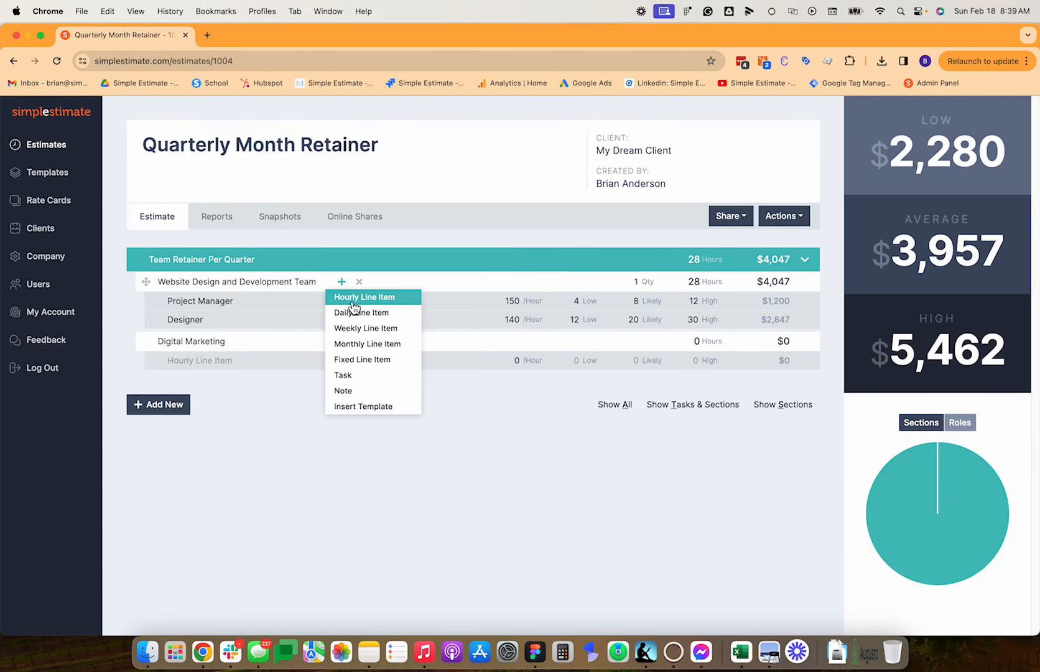
click(349, 298)
click(185, 341)
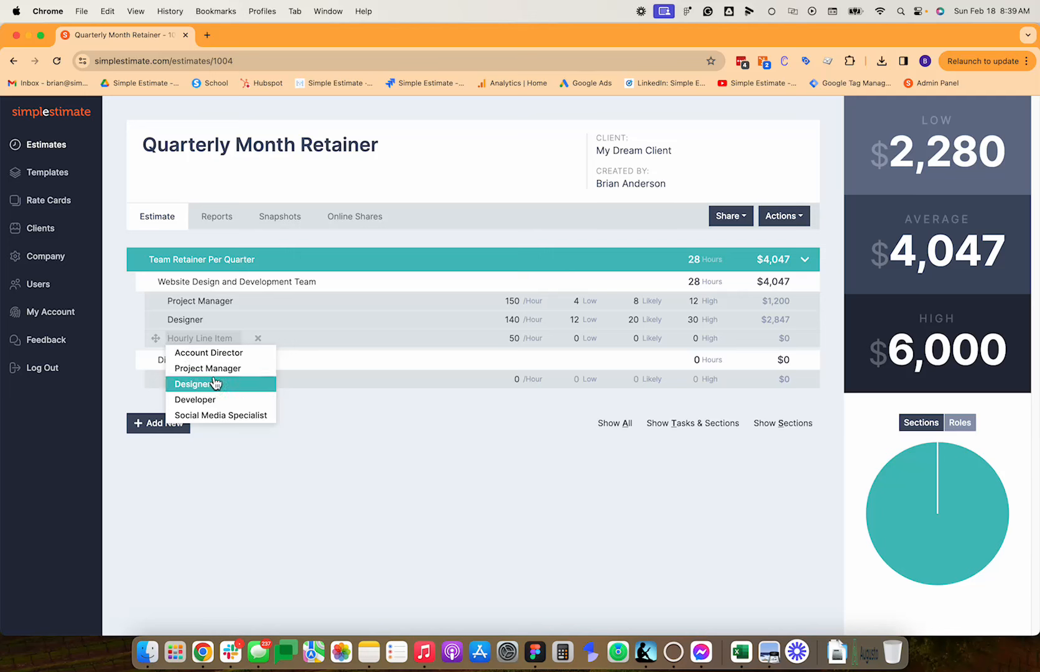
click(210, 403)
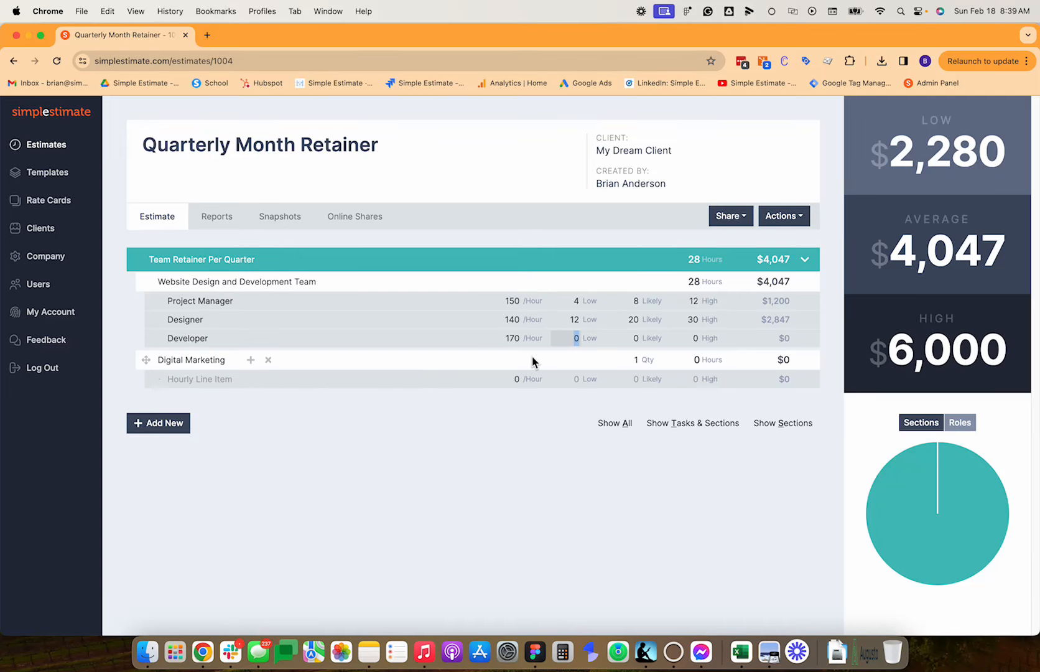
text(20)
key(Tab)
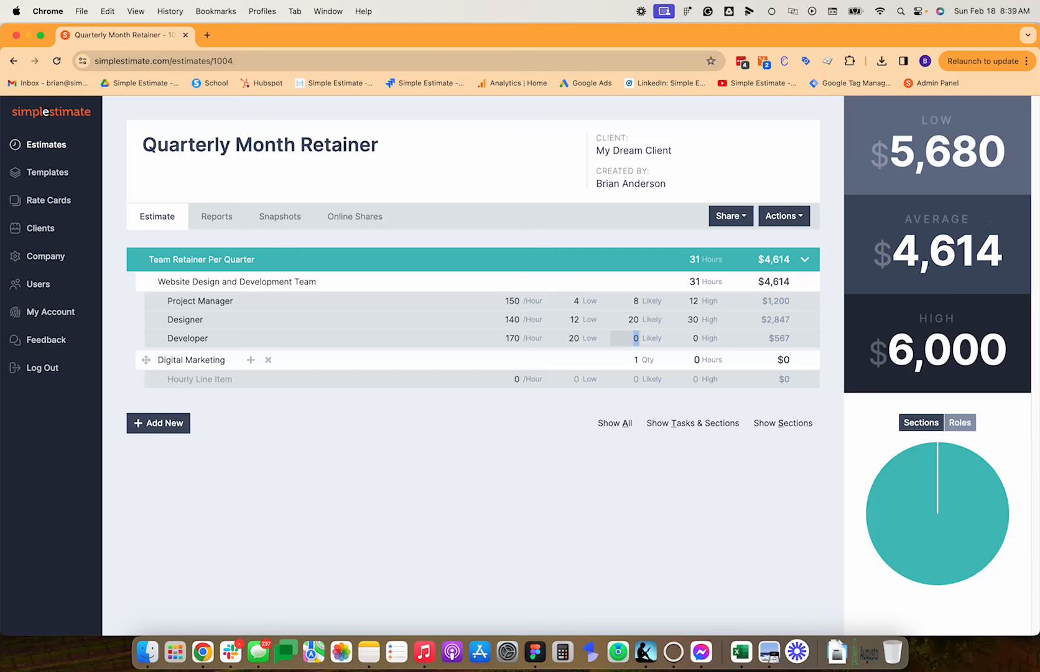
text(30)
key(Tab)
text(40)
click(384, 457)
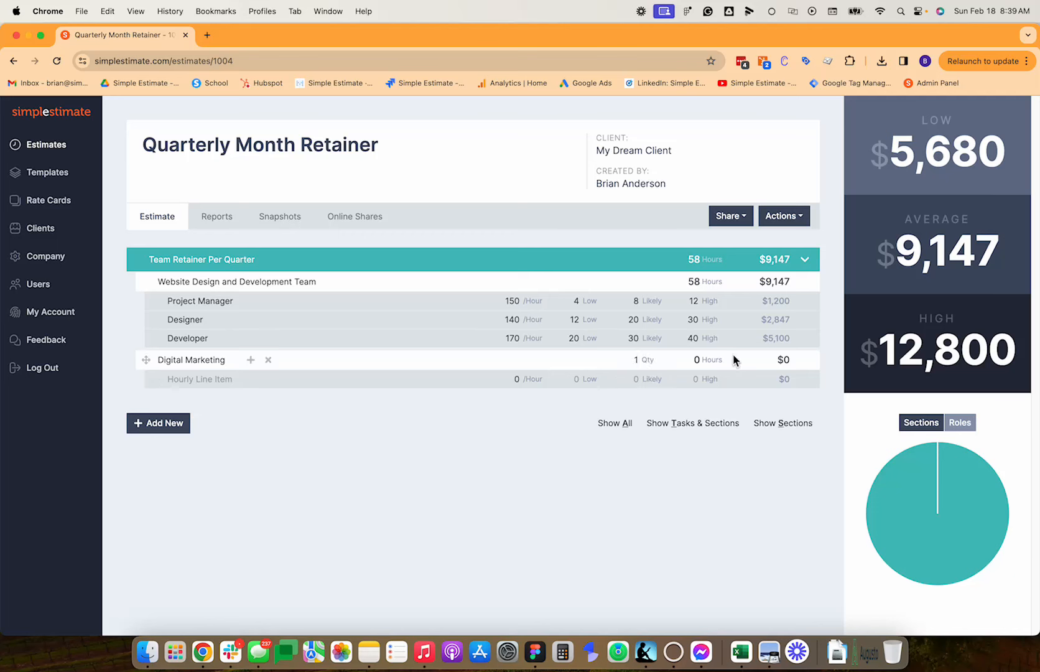
Set the Digital Marketing task's line item to Social Media Specialist with 4 low, 8 likely and 12 high hours.
click(217, 378)
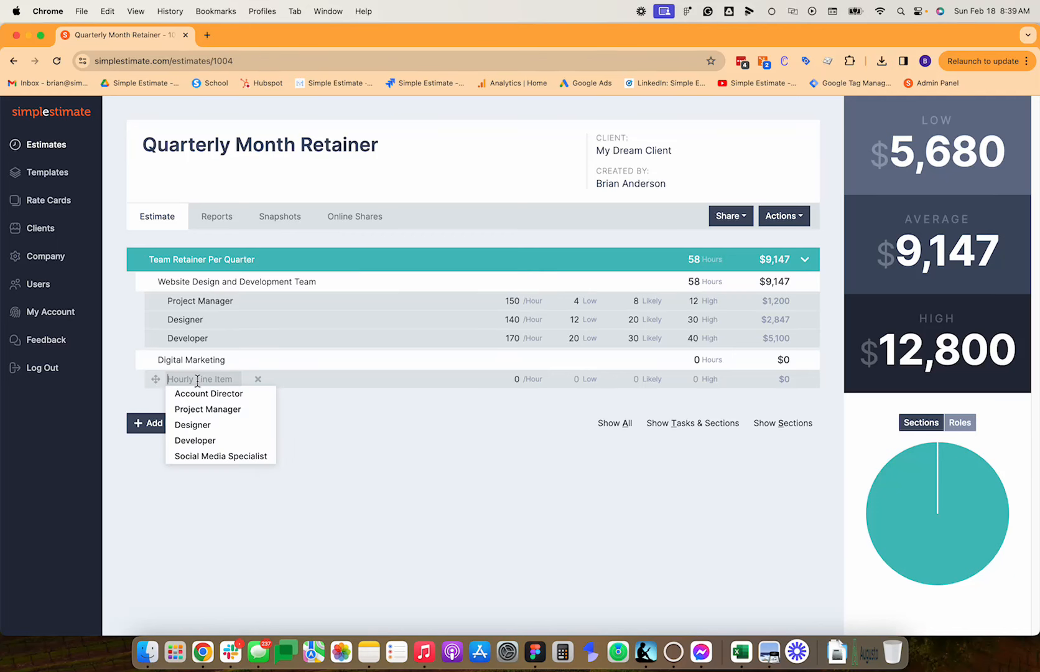
click(225, 456)
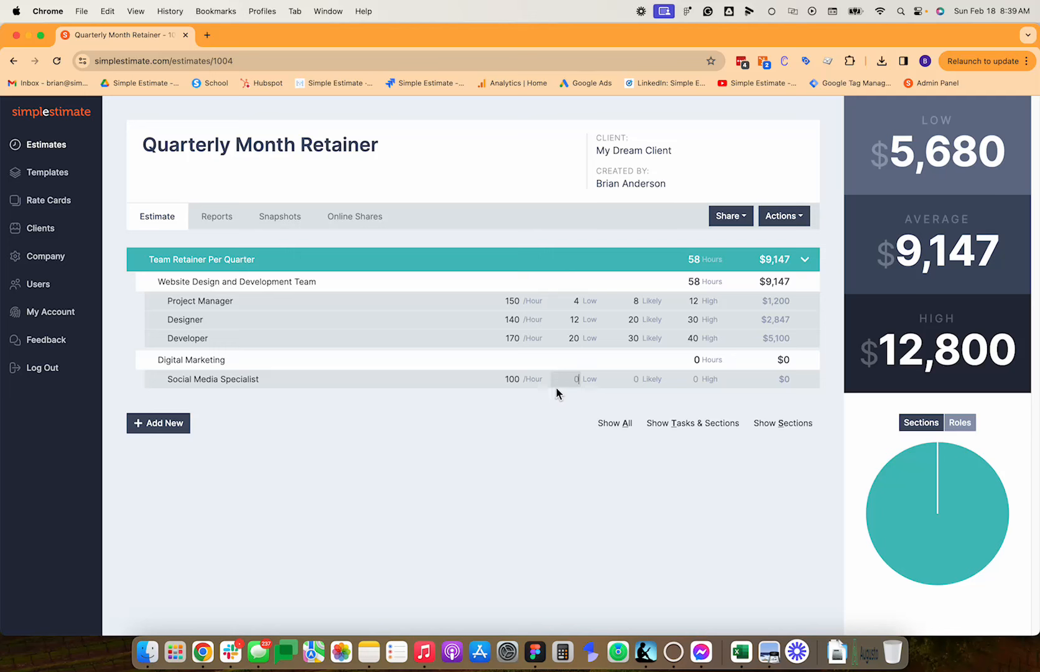
text(4)
key(Tab)
text(8)
key(Tab)
text(12)
click(428, 453)
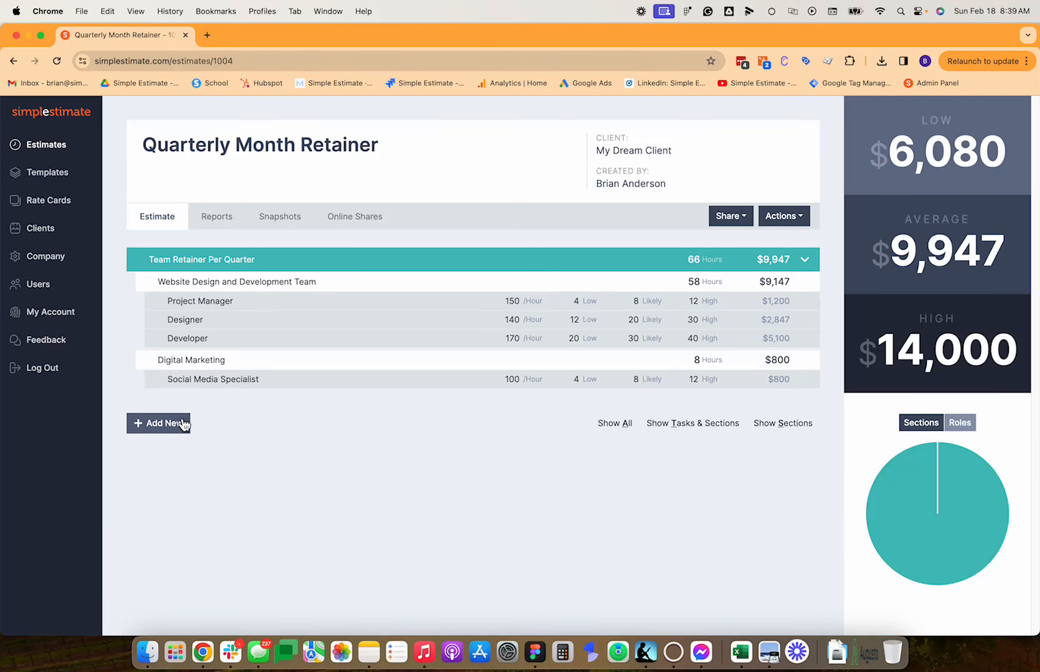
Add a task named "Team (Weekly)" to the section and nest the website and Digital Marketing tasks inside it.
click(280, 259)
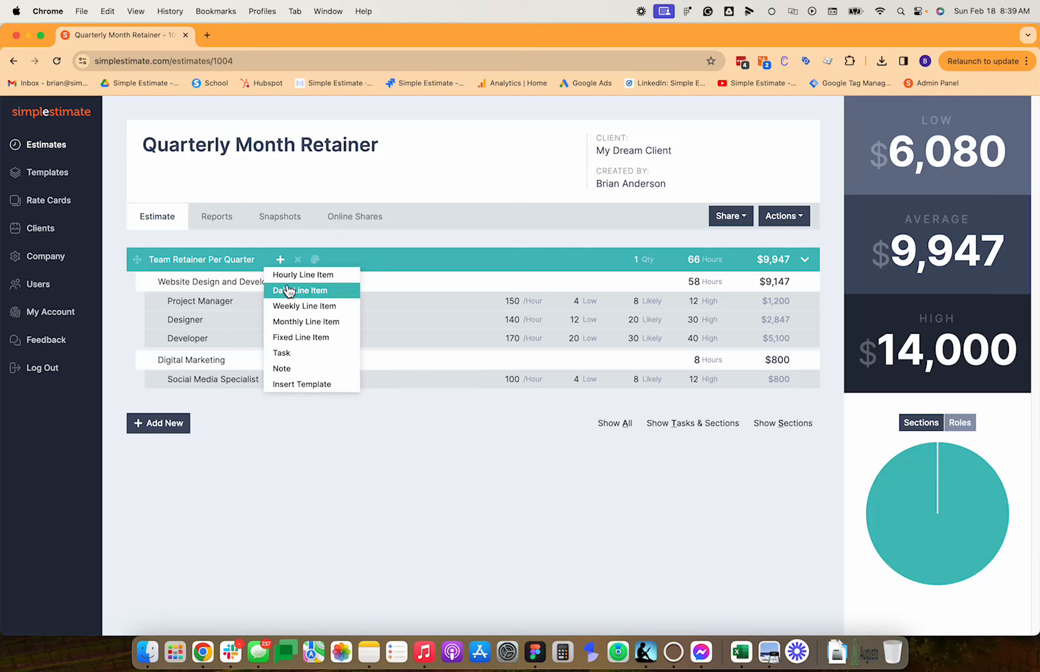
click(292, 353)
text(Team )
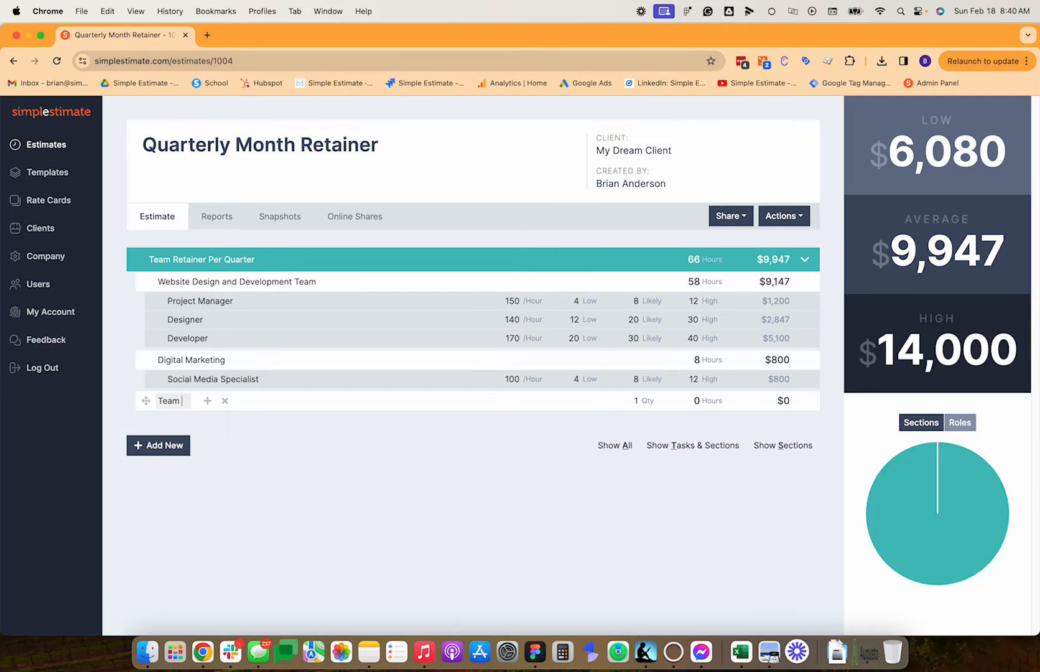
text((Weekly))
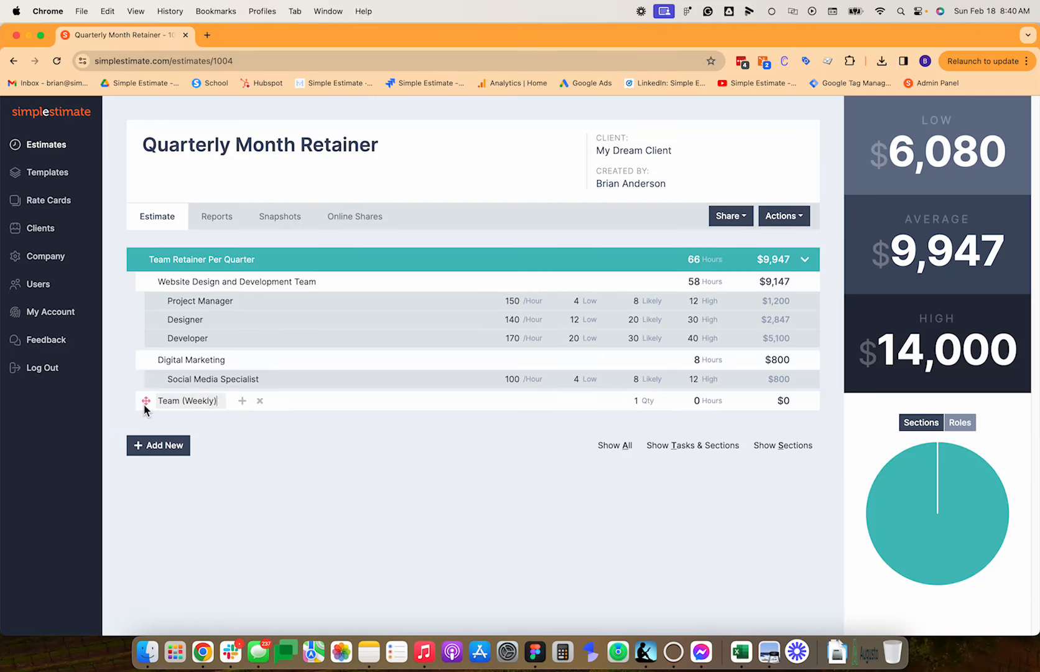
drag(146, 402, 174, 301)
drag(147, 386, 161, 326)
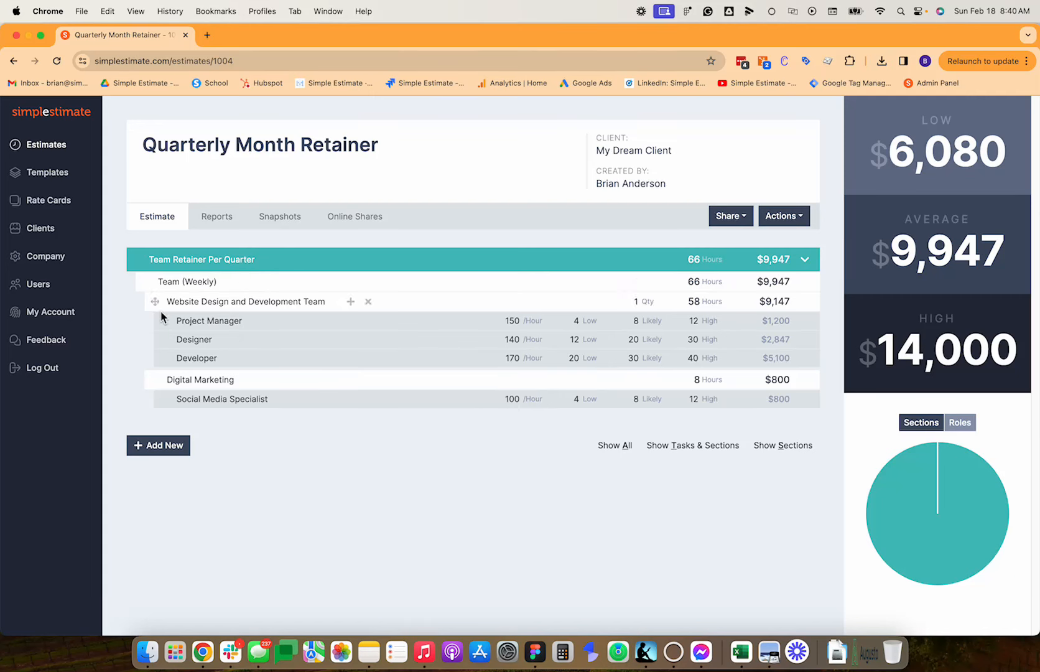
Add a task named "Team (Monthly)" to the section and nest the Team (Weekly) task inside it.
click(280, 259)
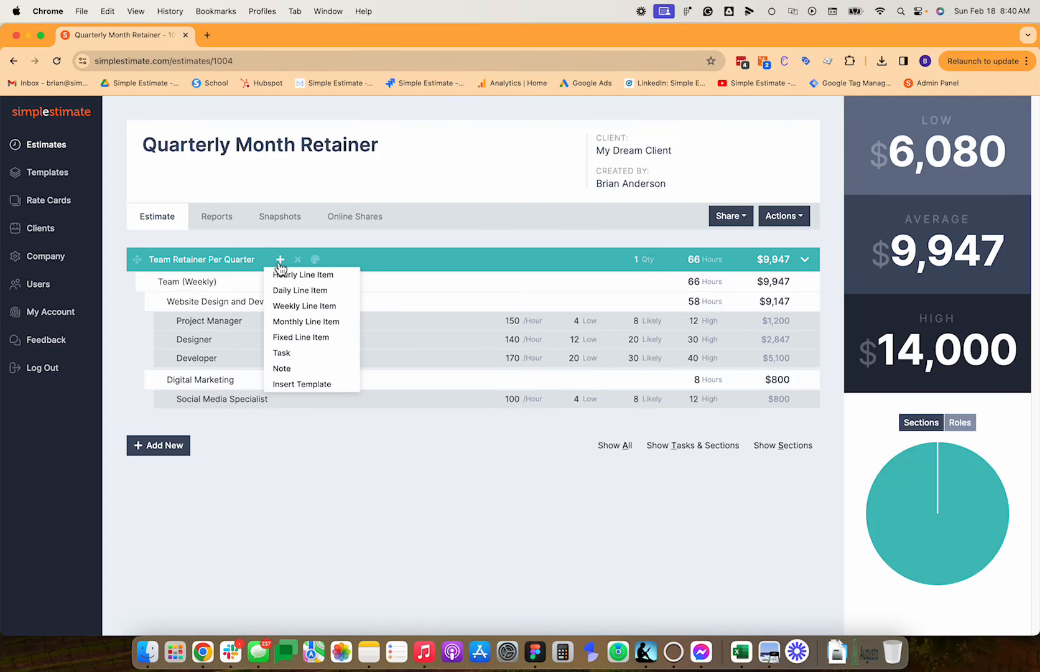
click(290, 352)
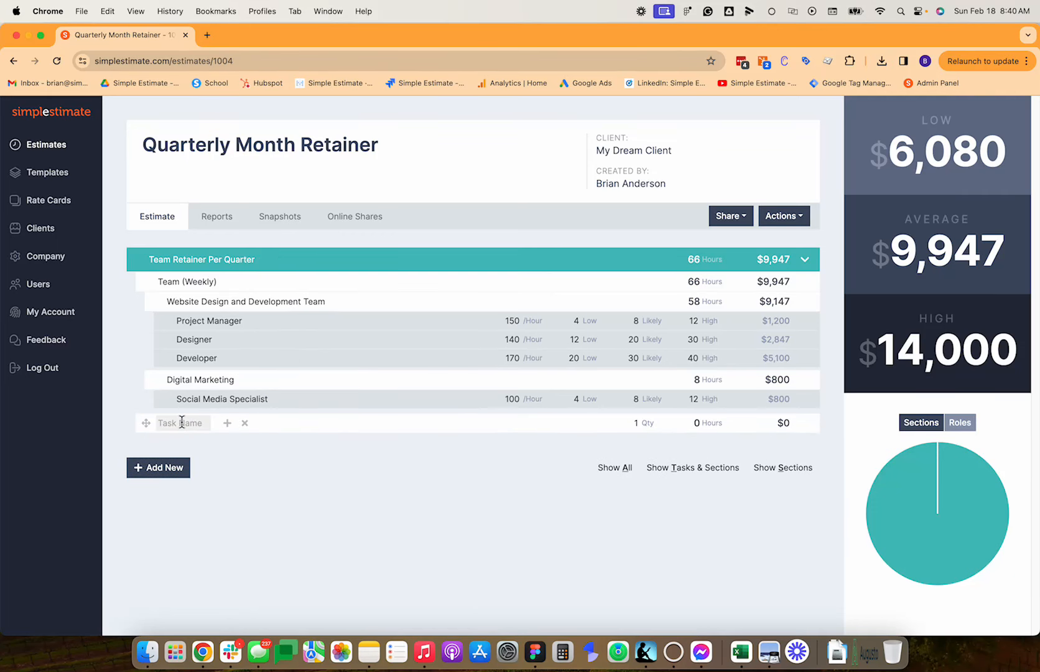
text(Team (Monthly))
click(349, 439)
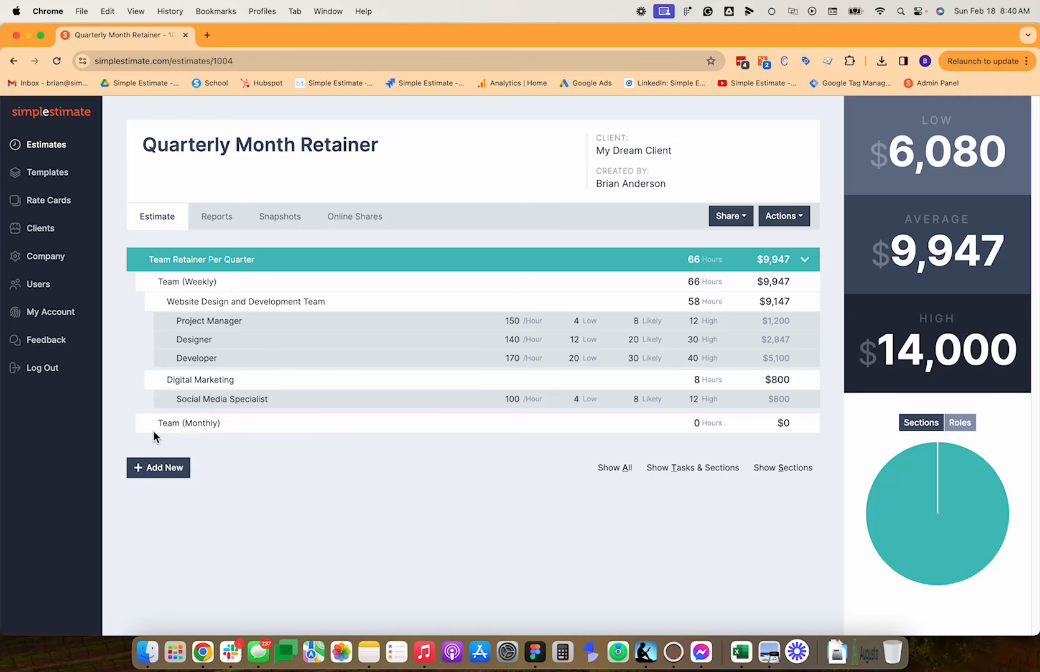
drag(144, 424, 153, 301)
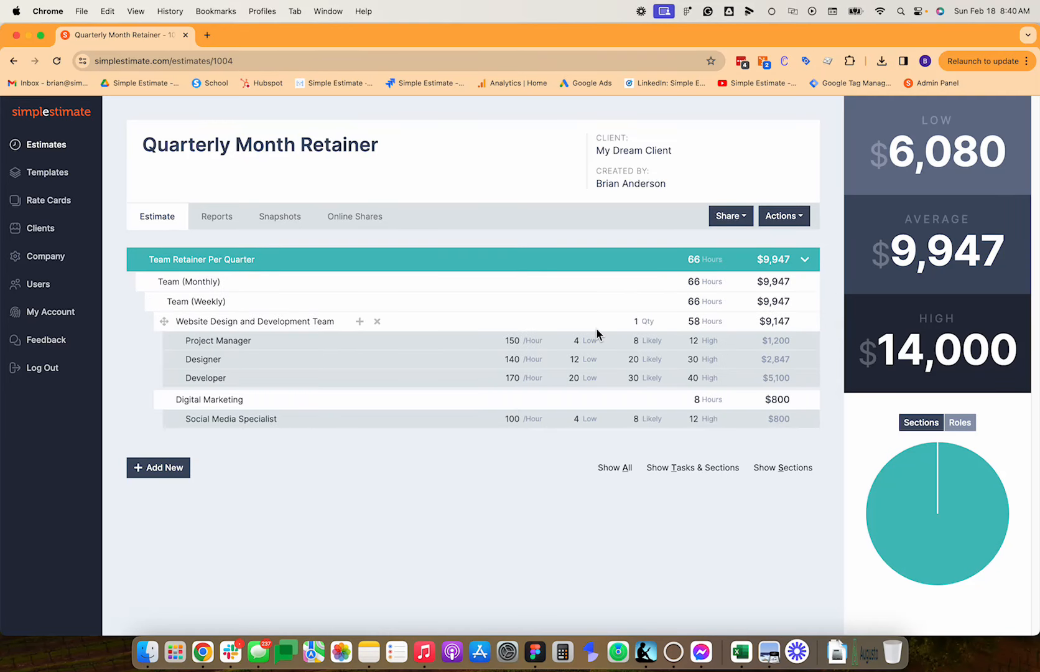
Set the quantity of Team (Monthly) to 4 and of the Team Retainer Per Quarter section to 3.
text(4)
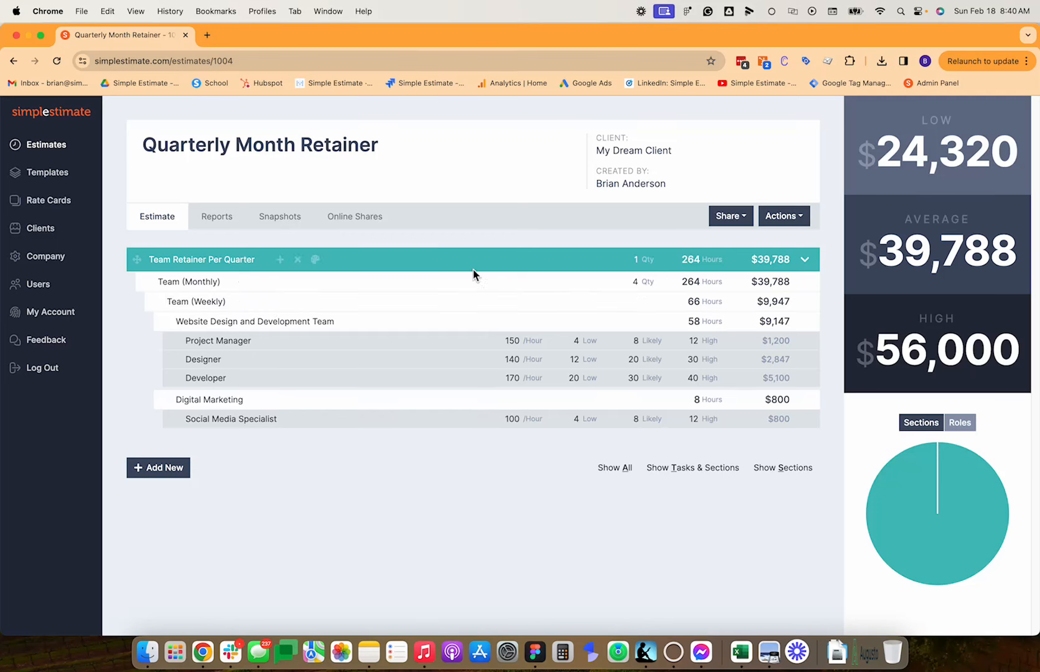
click(627, 258)
text(3)
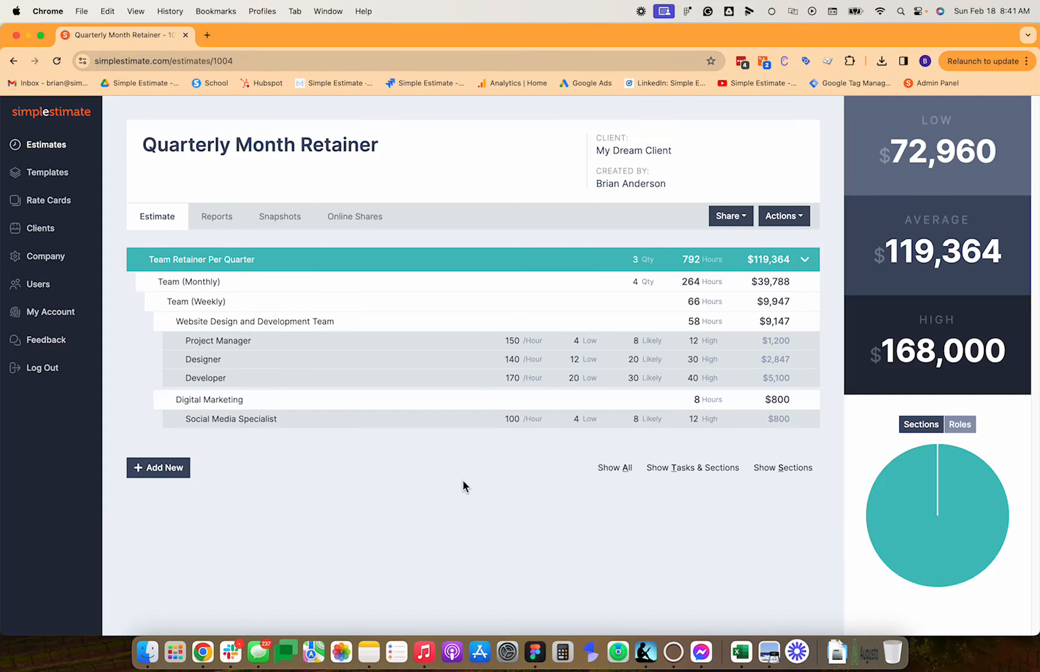
Create an online share of the estimate that displays the Average cost and Tasks & Sections Only.
click(371, 220)
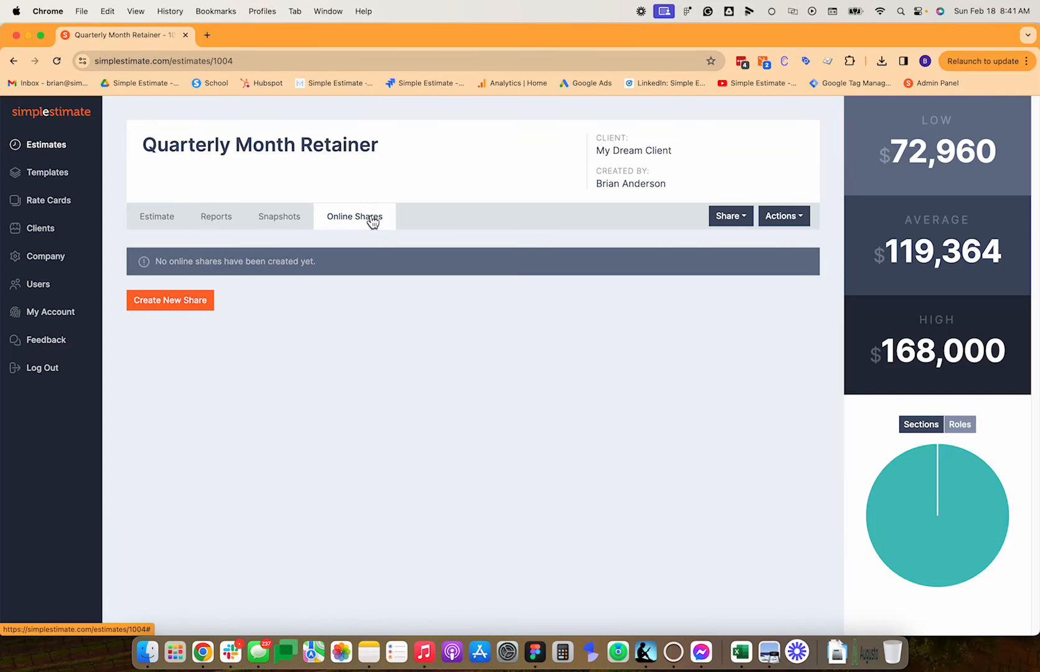
click(205, 301)
click(515, 225)
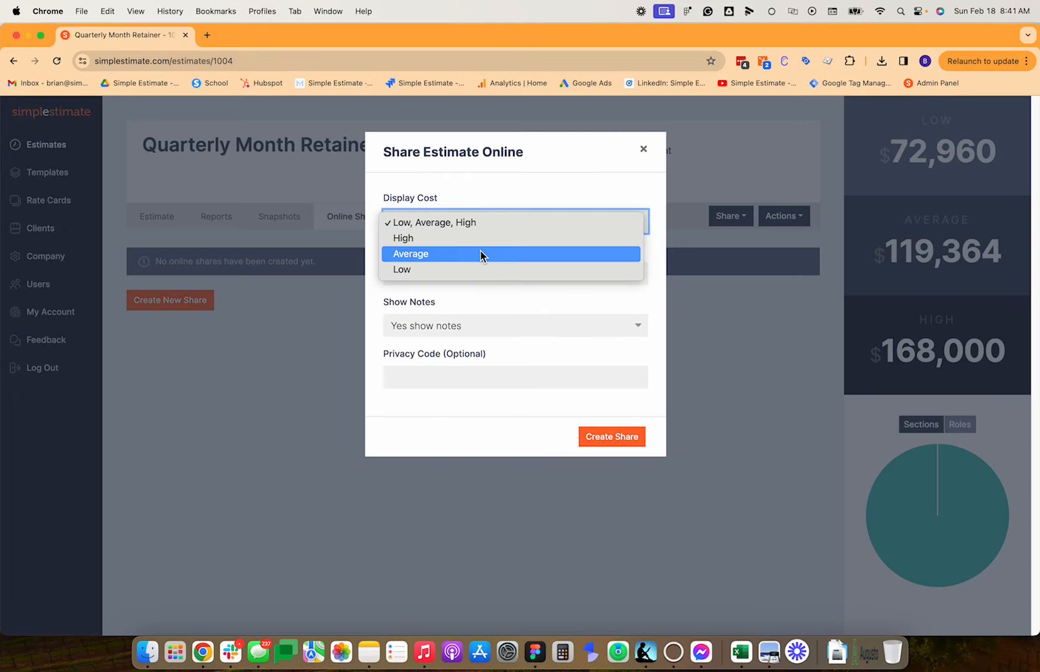
click(481, 253)
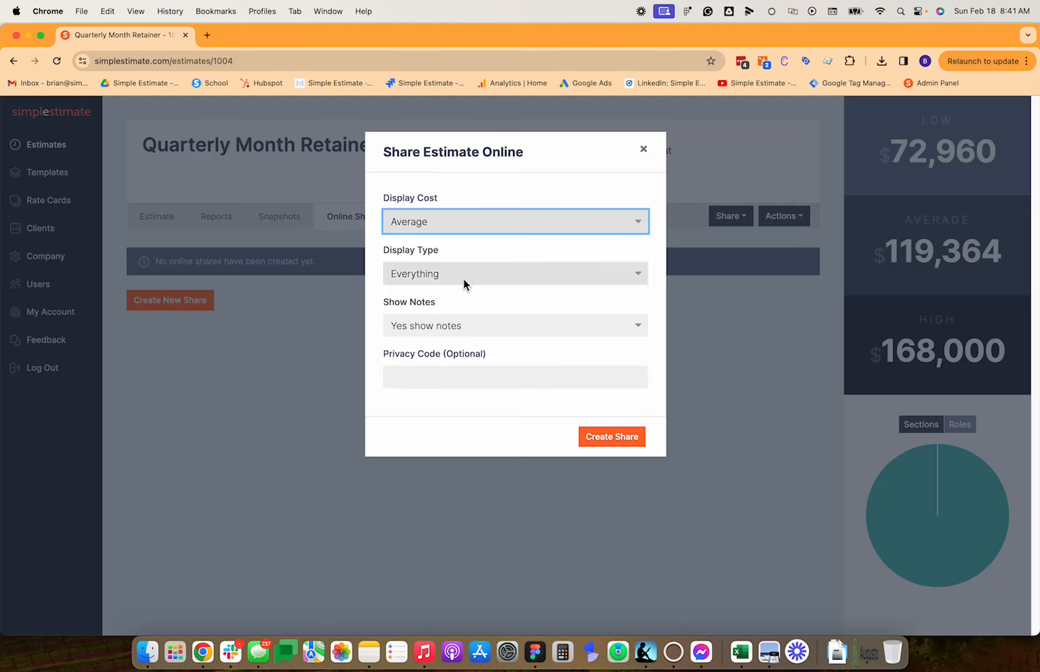
click(463, 276)
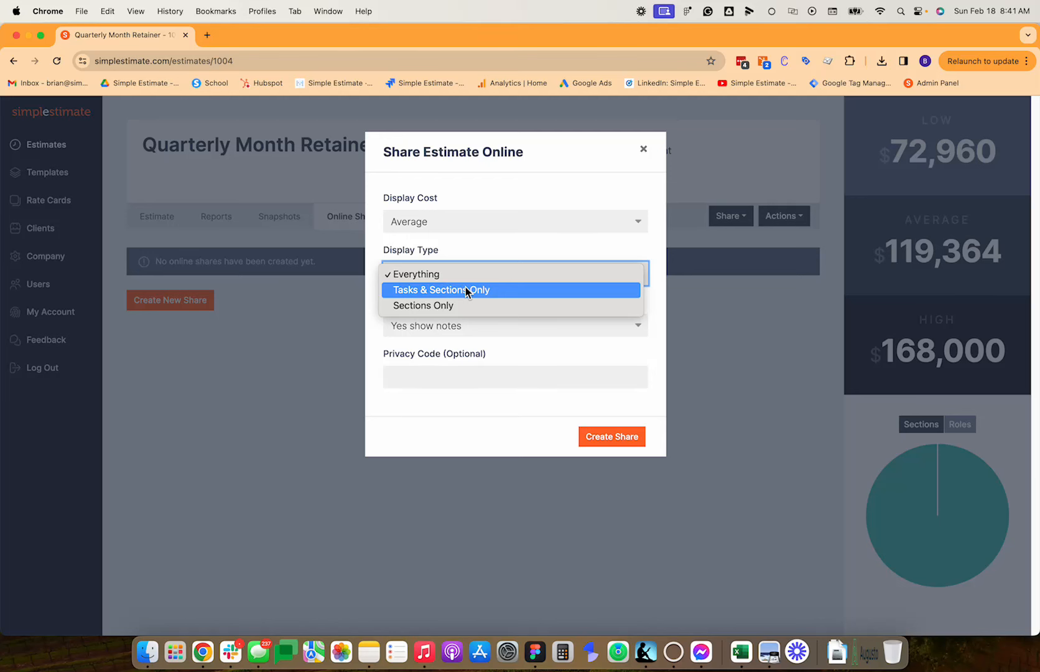
click(467, 291)
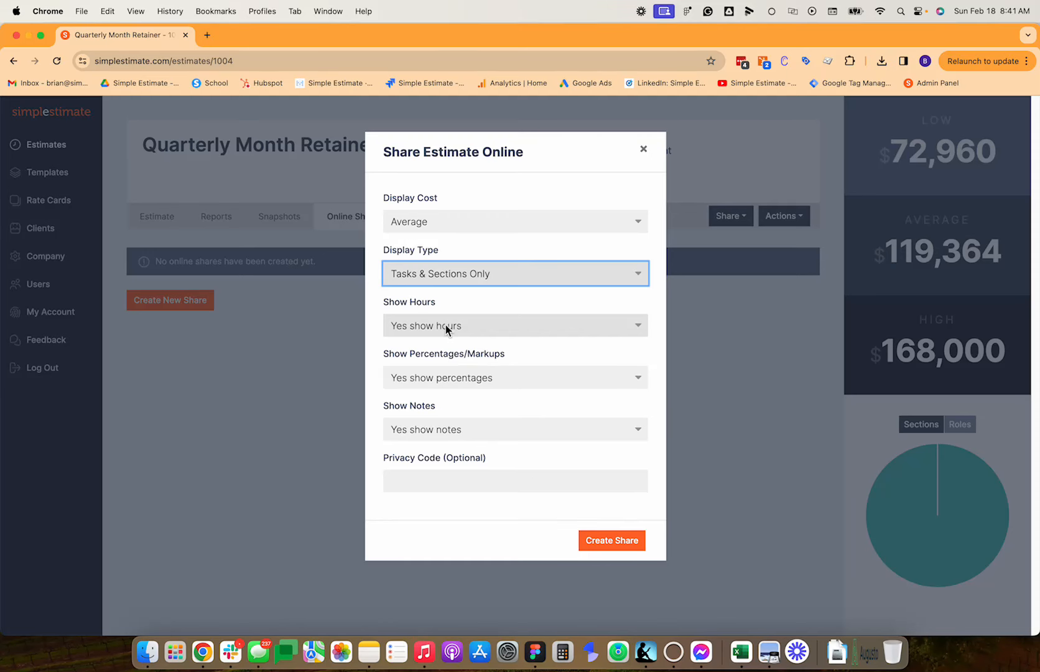
click(606, 542)
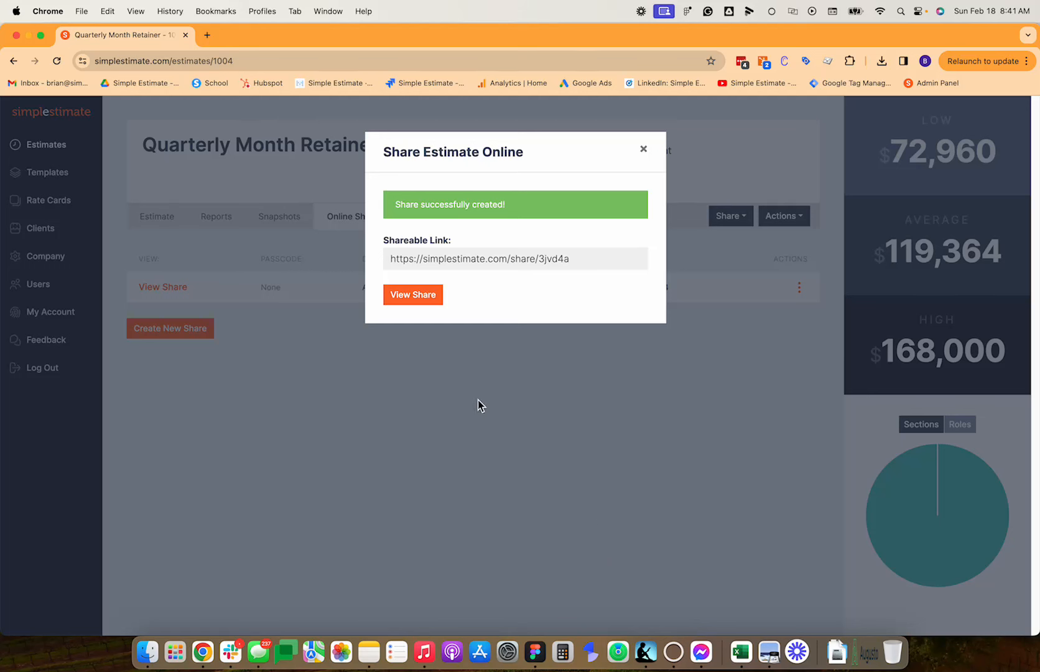
View the newly created share page of the estimate, and return to the estimate.
click(450, 260)
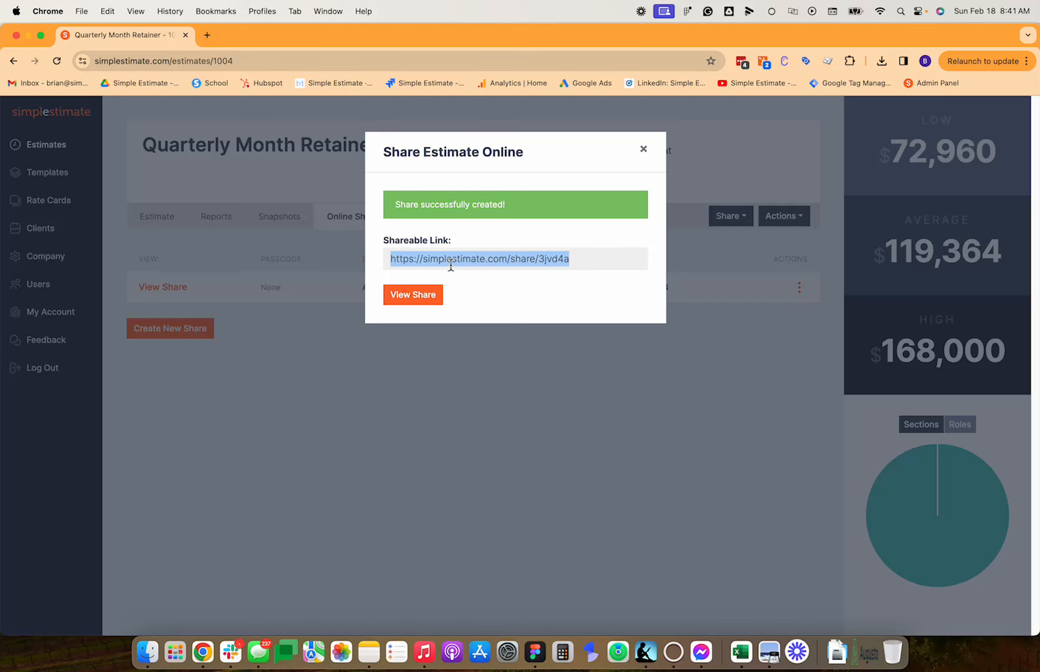
click(428, 301)
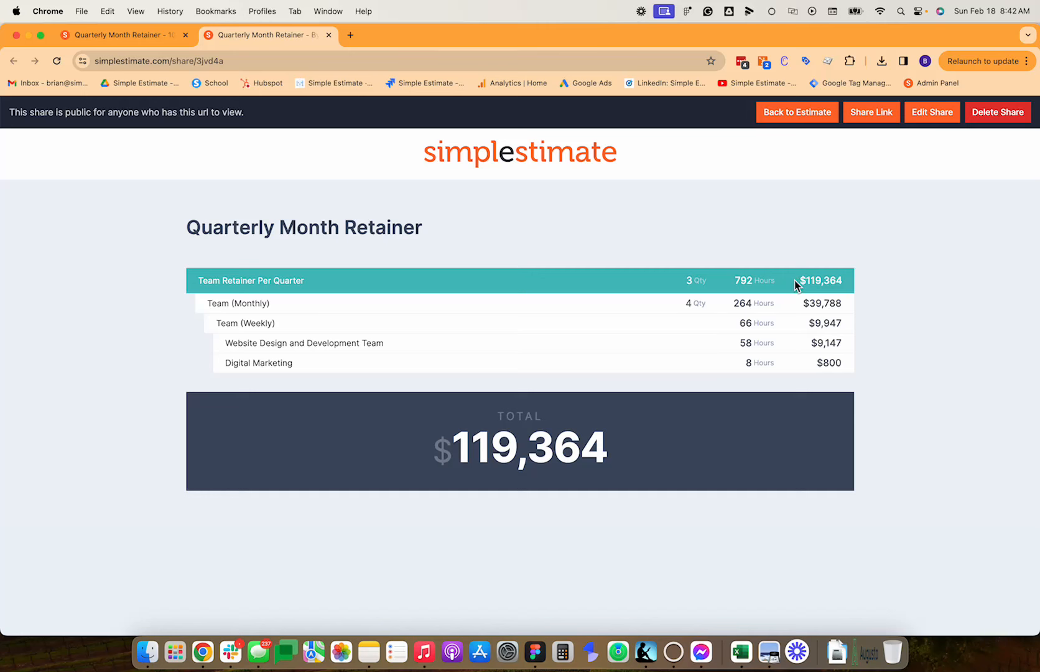
click(790, 112)
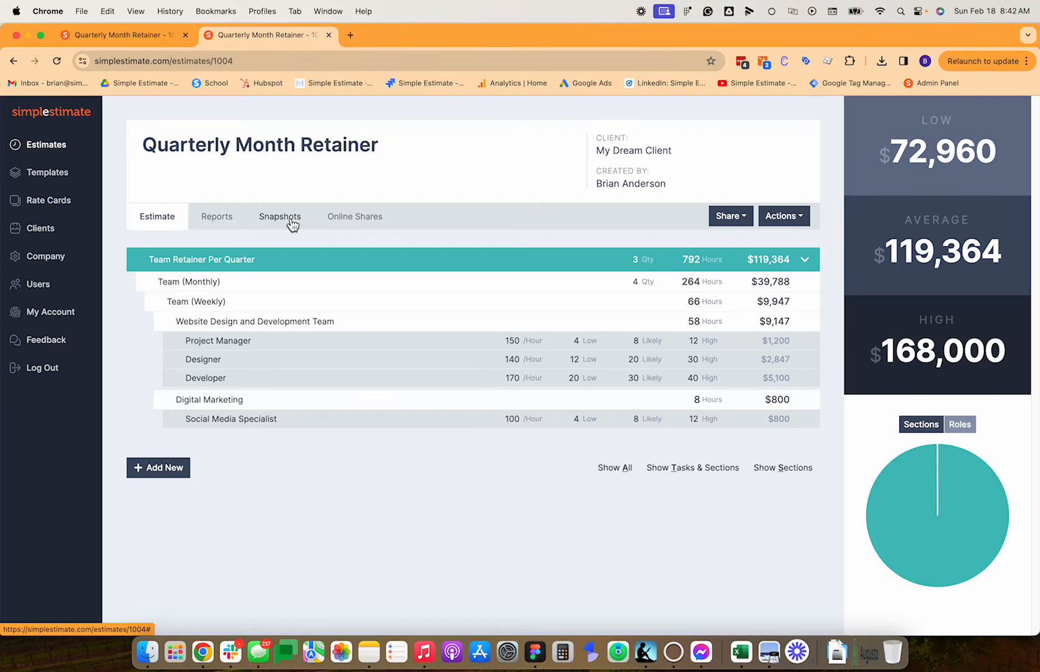
Save a new snapshot of the estimate and show the list of snapshots.
click(291, 220)
click(181, 341)
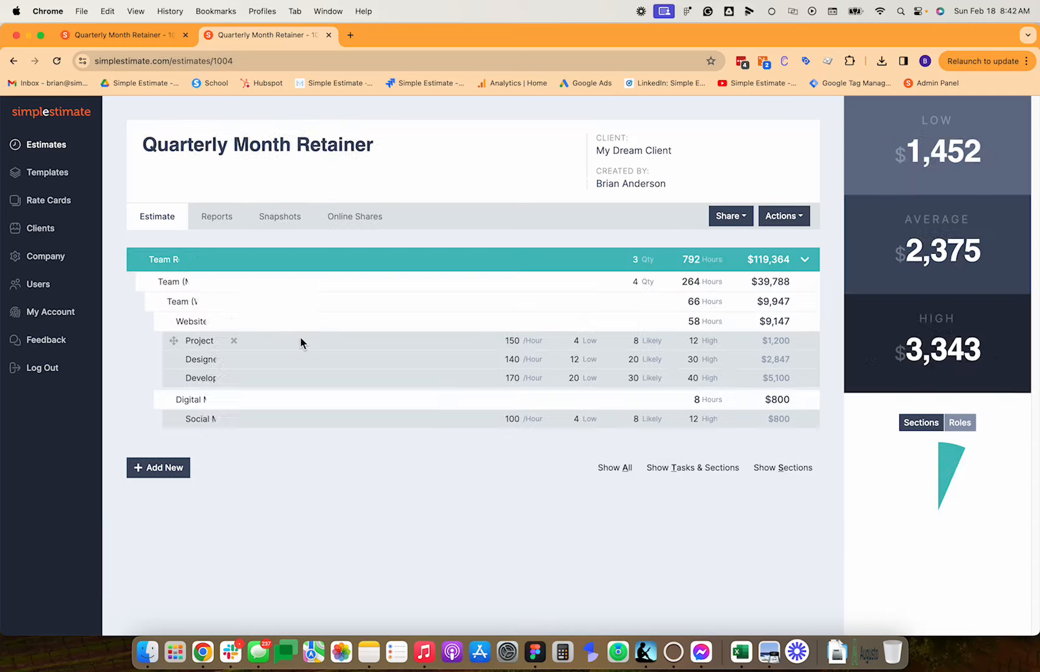
click(279, 218)
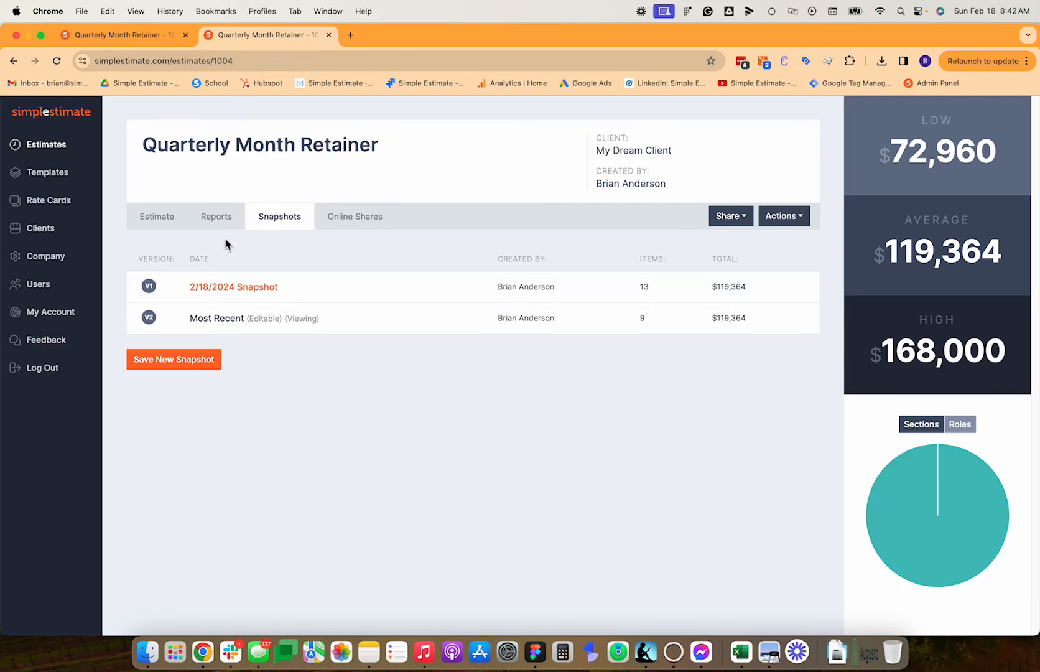
Set the Developer line item's hours to 8 low, 16 likely and 20 high in the estimate.
click(171, 219)
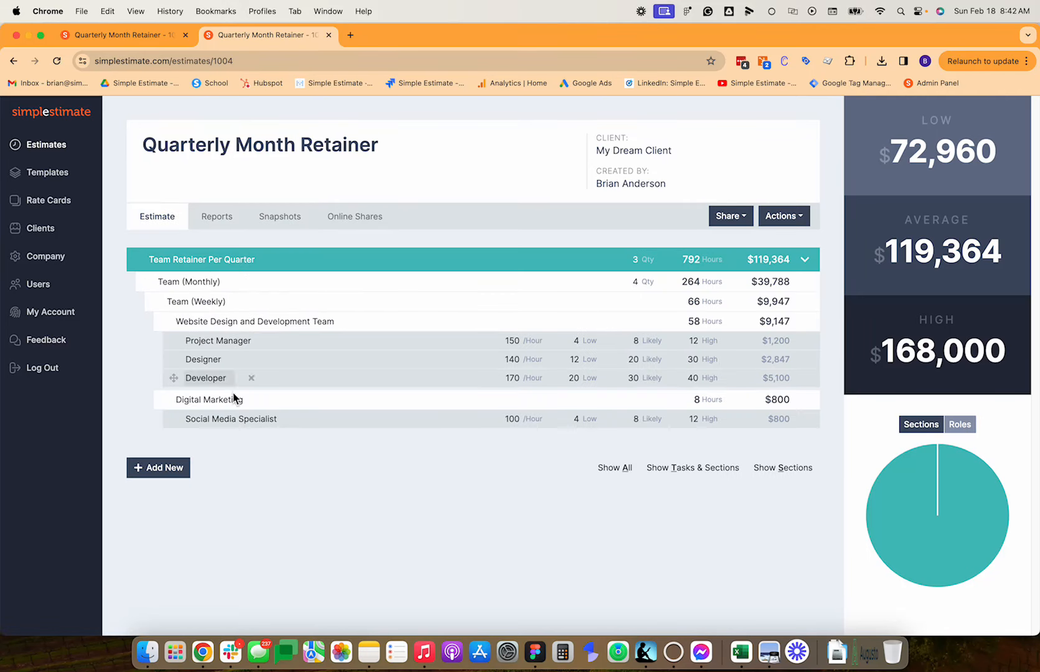
double_click(575, 377)
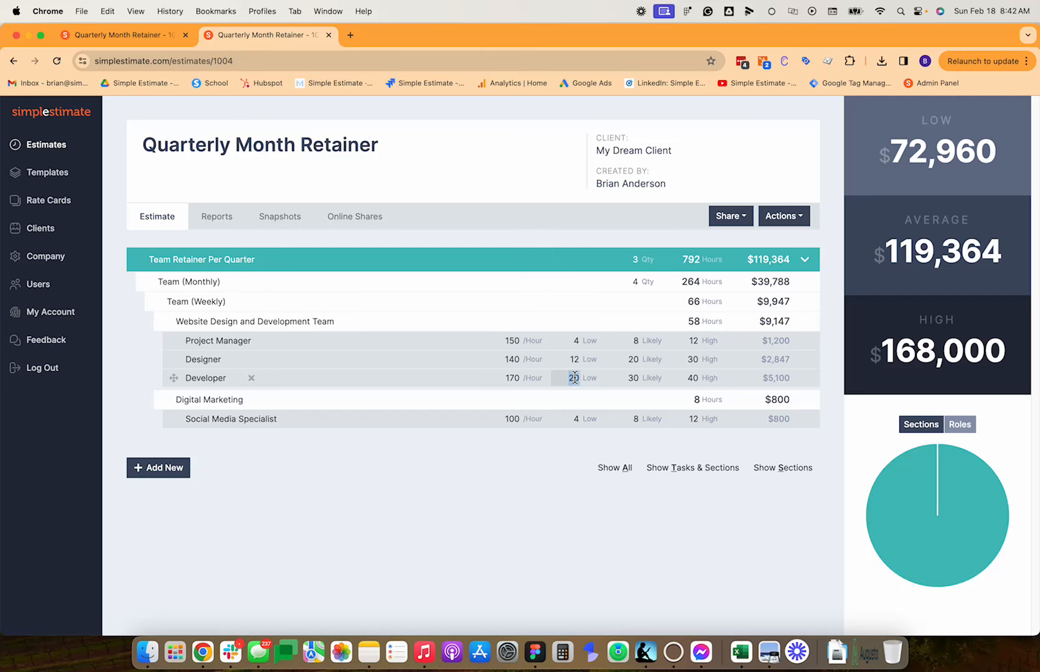
text(8)
key(Tab)
text(16)
key(Tab)
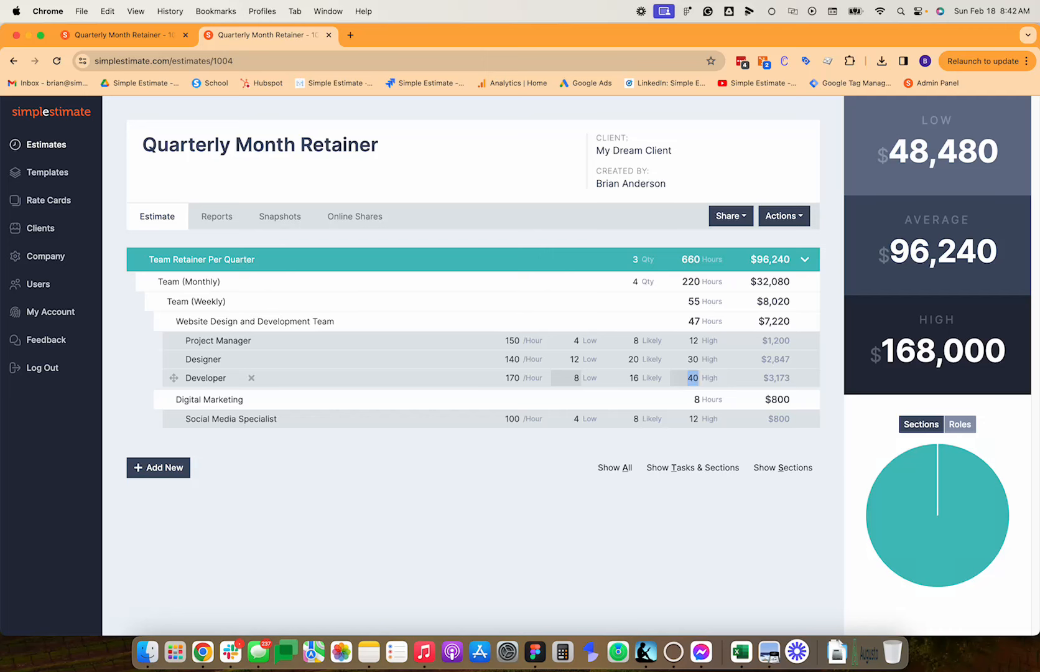
text(20)
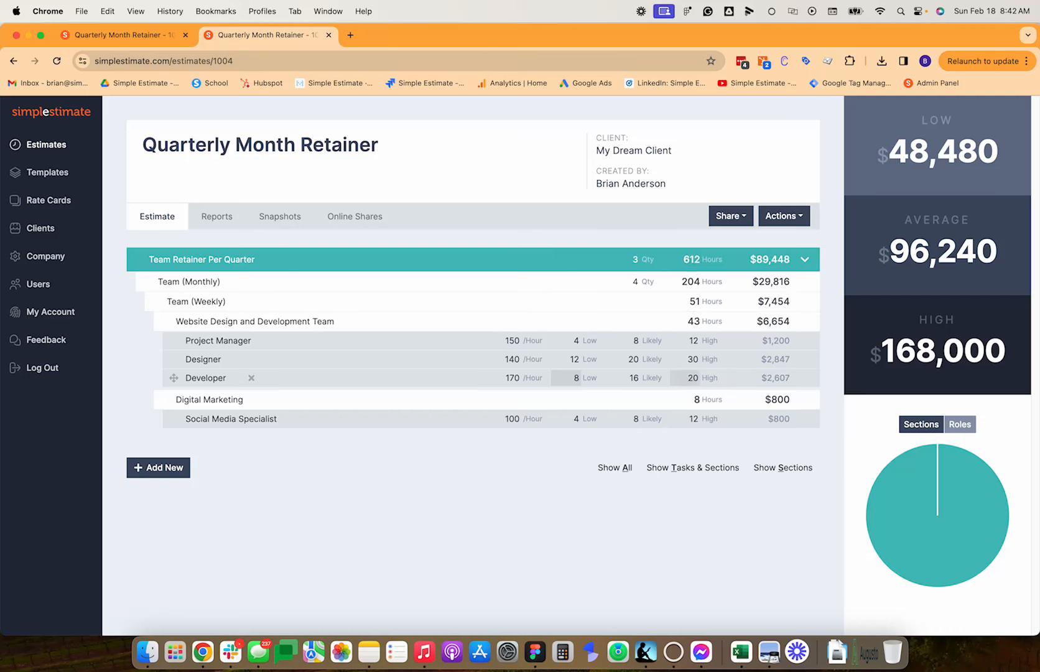
Set the Designer line item's hours to 8 low, 12 likely and 16 high.
click(569, 359)
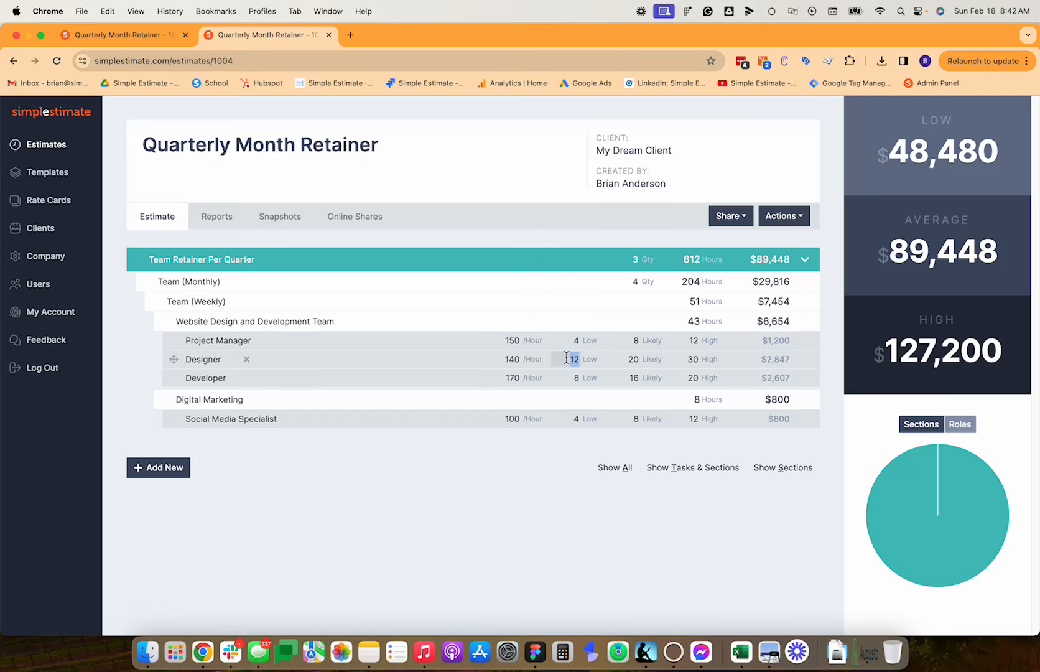
text(8)
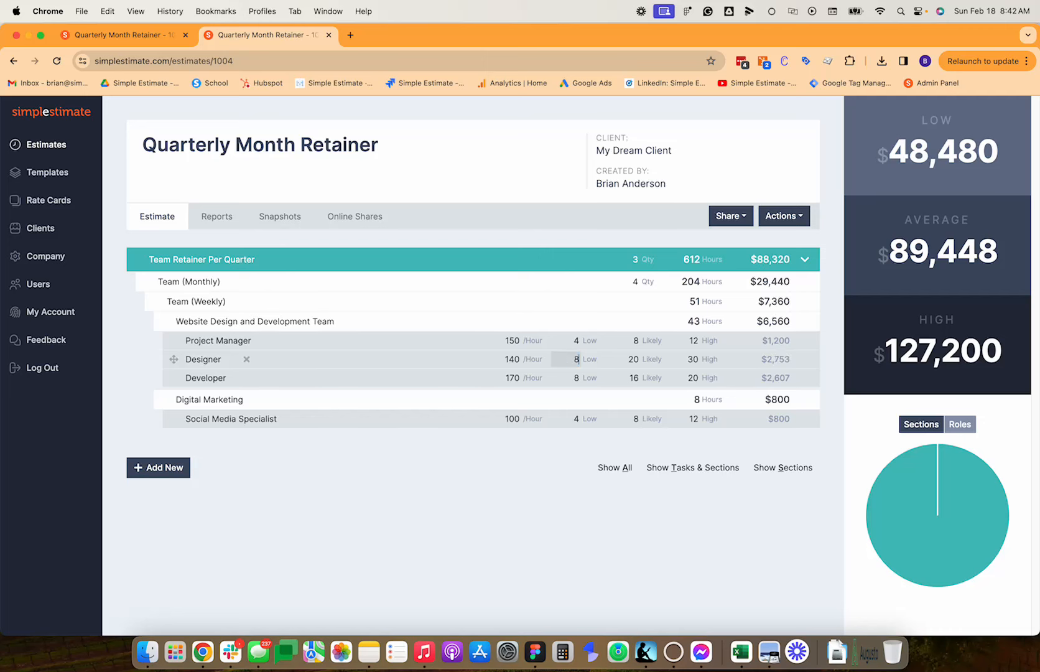
click(634, 359)
text(12)
click(691, 359)
text(16)
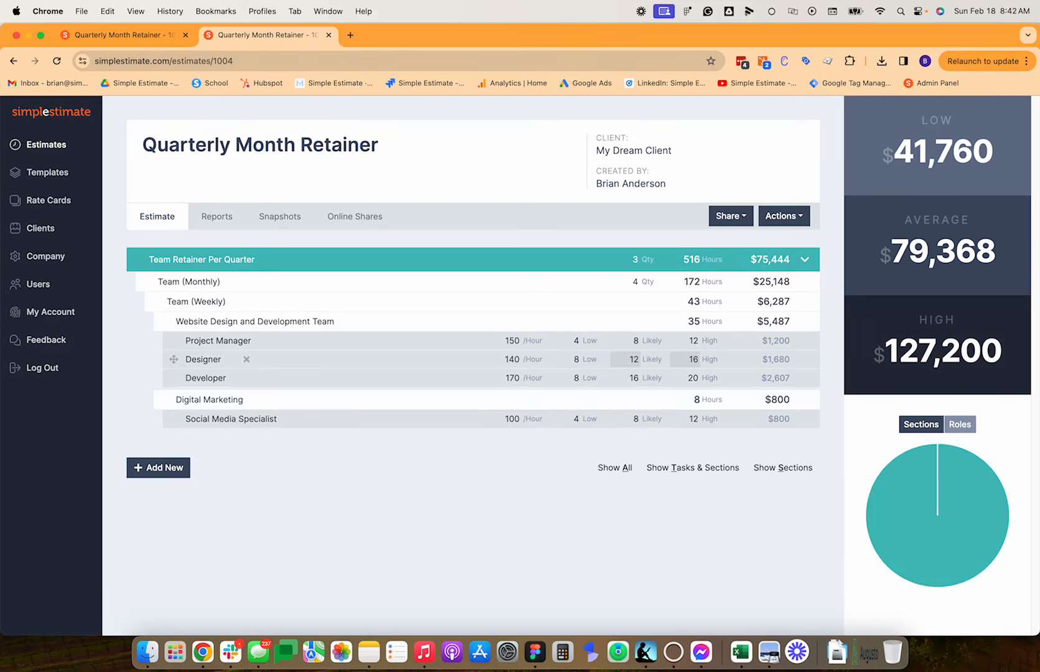
click(529, 555)
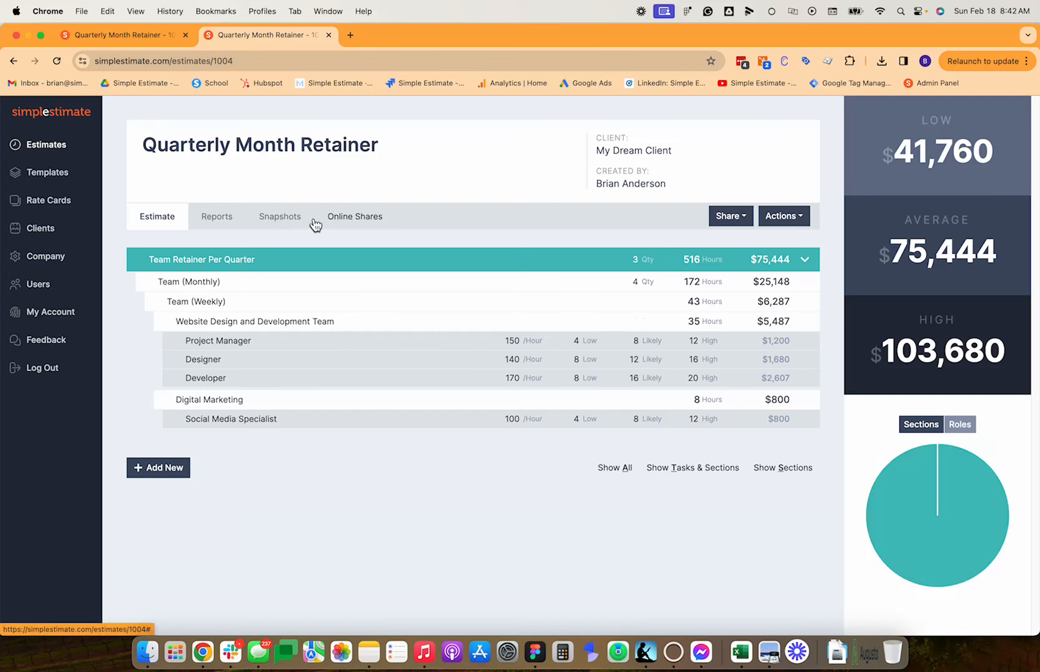
Check the estimate's snapshots, and create a new online share with Display Cost set to Average and Display Type set to Everything.
click(295, 221)
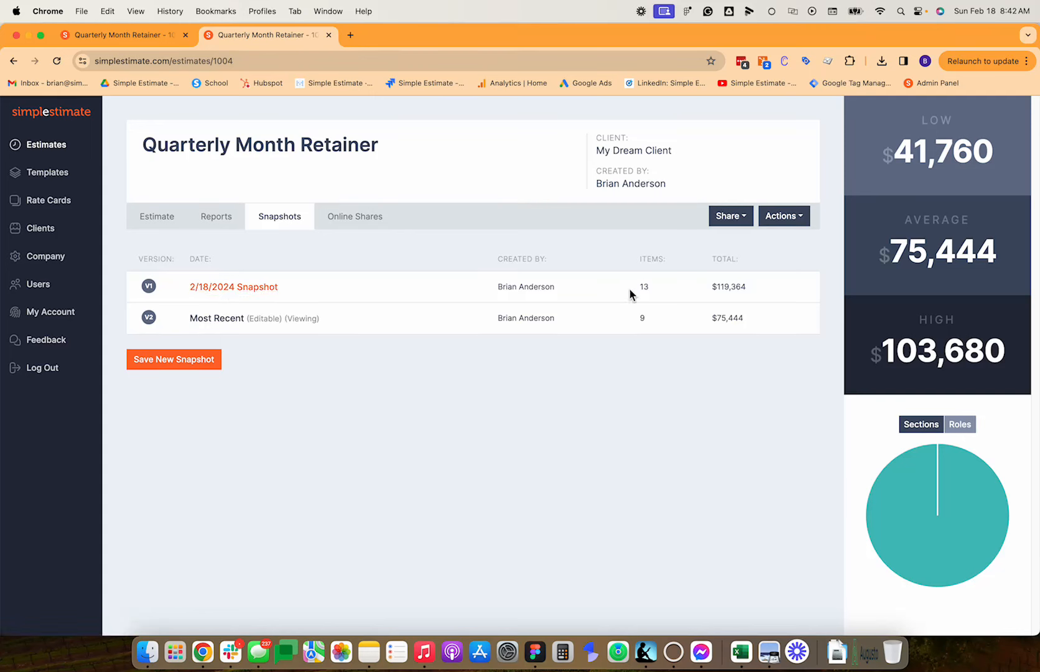
click(373, 215)
click(170, 300)
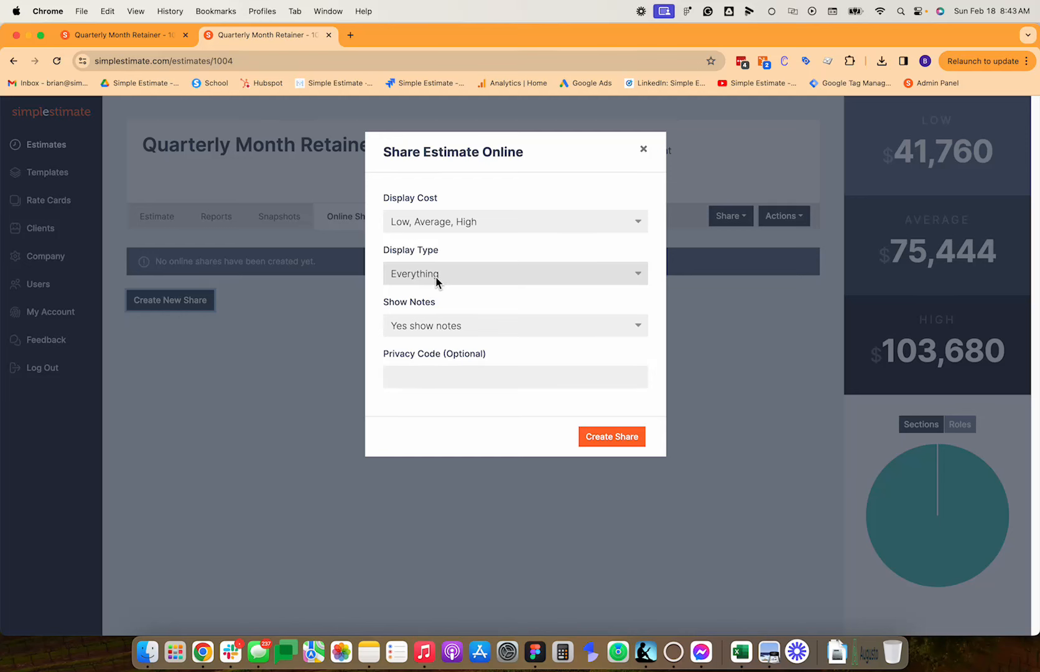
click(446, 231)
click(446, 253)
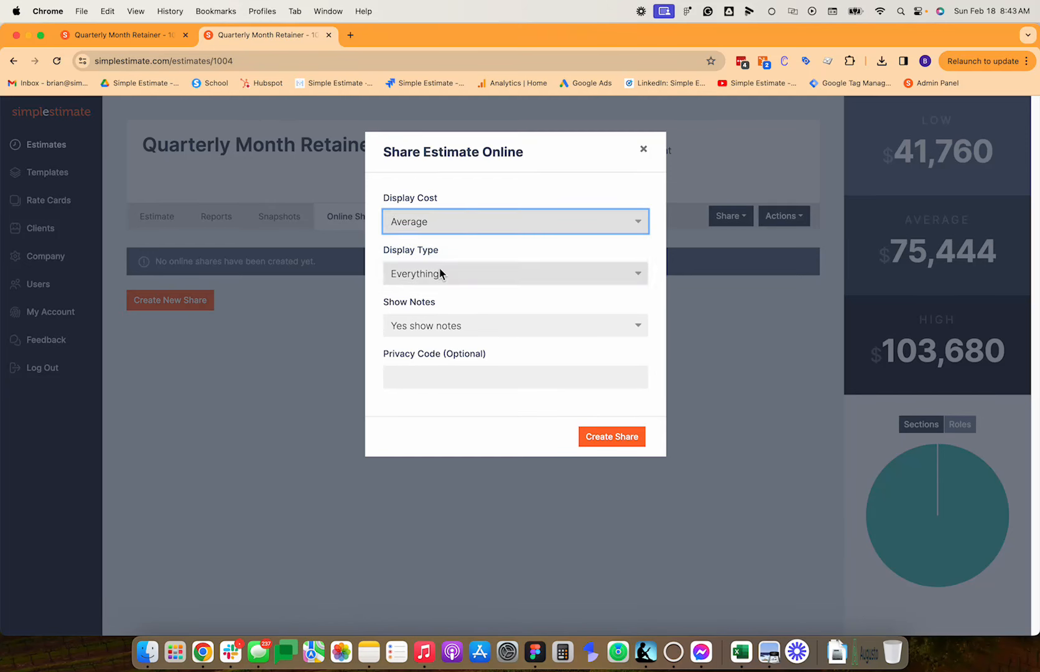
click(441, 274)
click(453, 292)
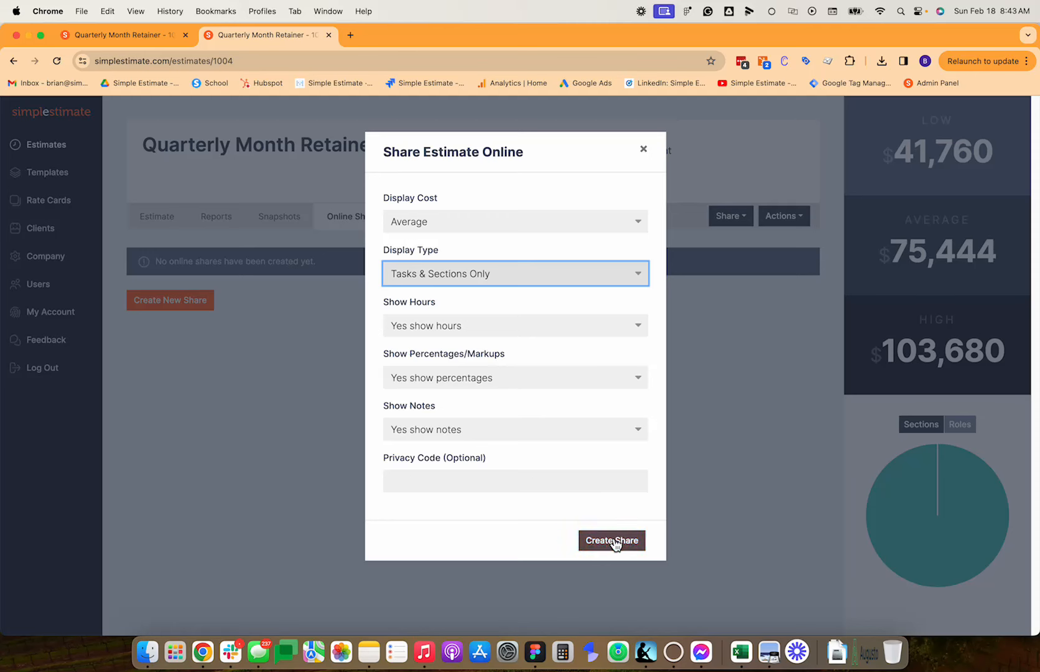
click(451, 281)
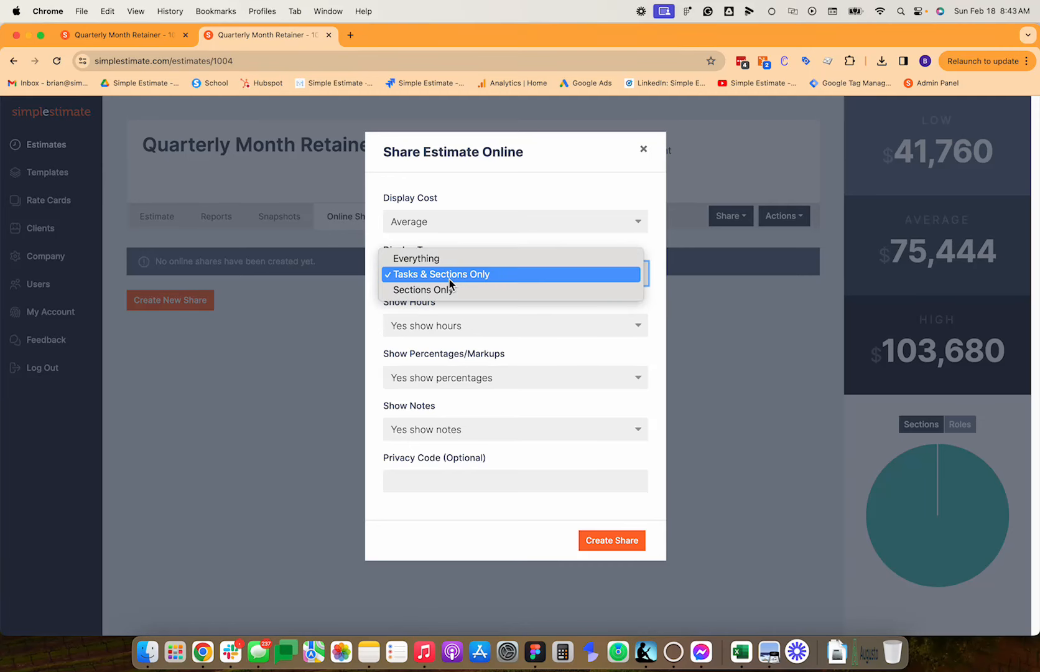
click(449, 264)
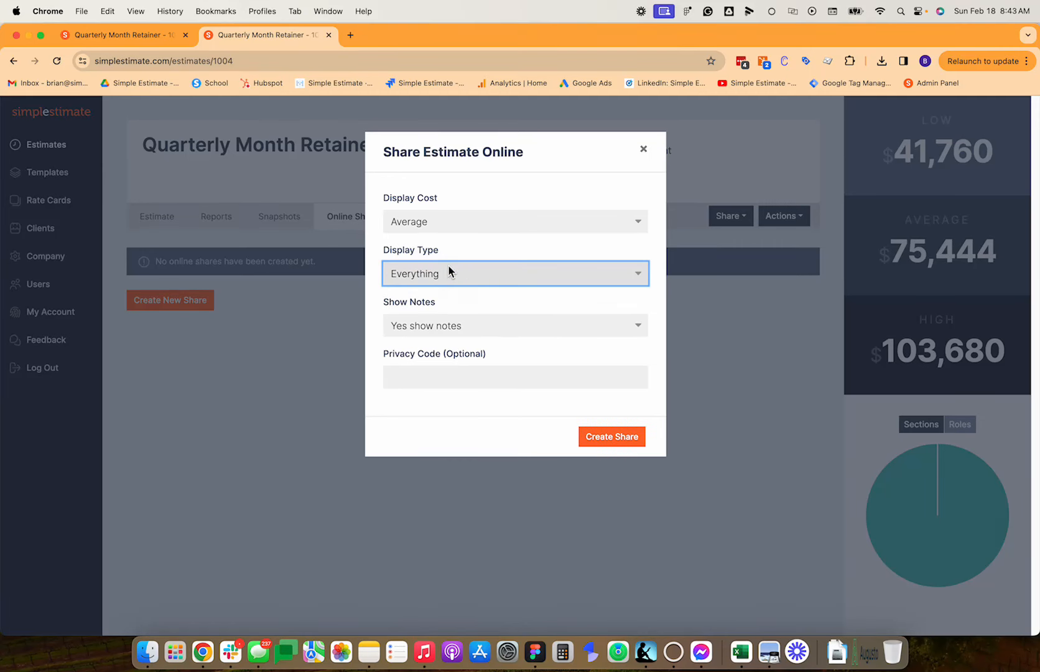
click(613, 437)
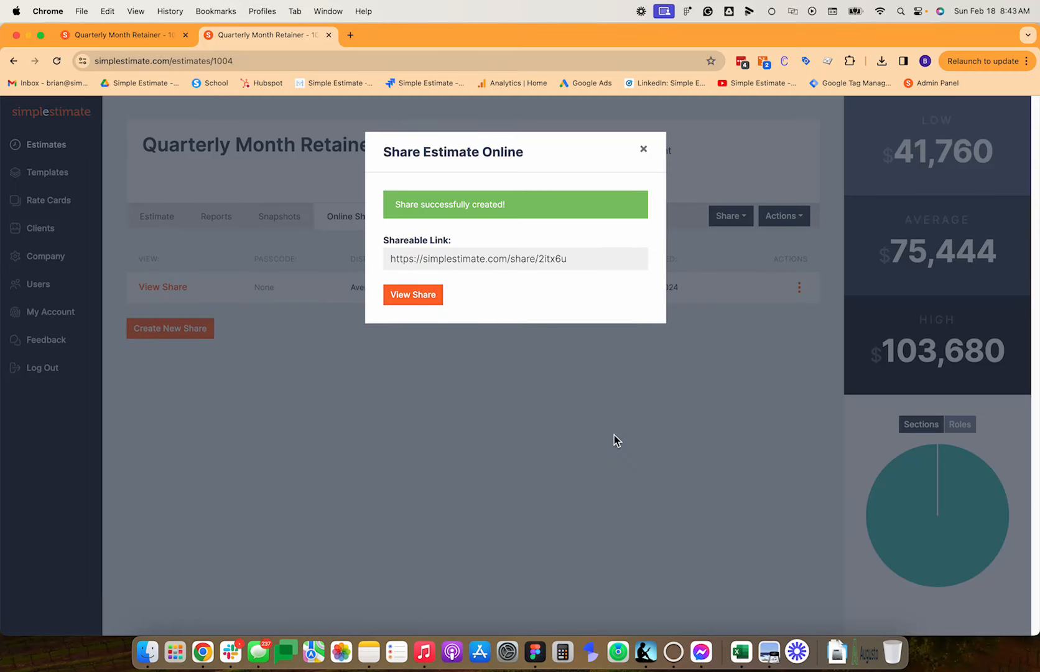
View the new share page, and return through the estimate to the list of all estimates.
click(413, 295)
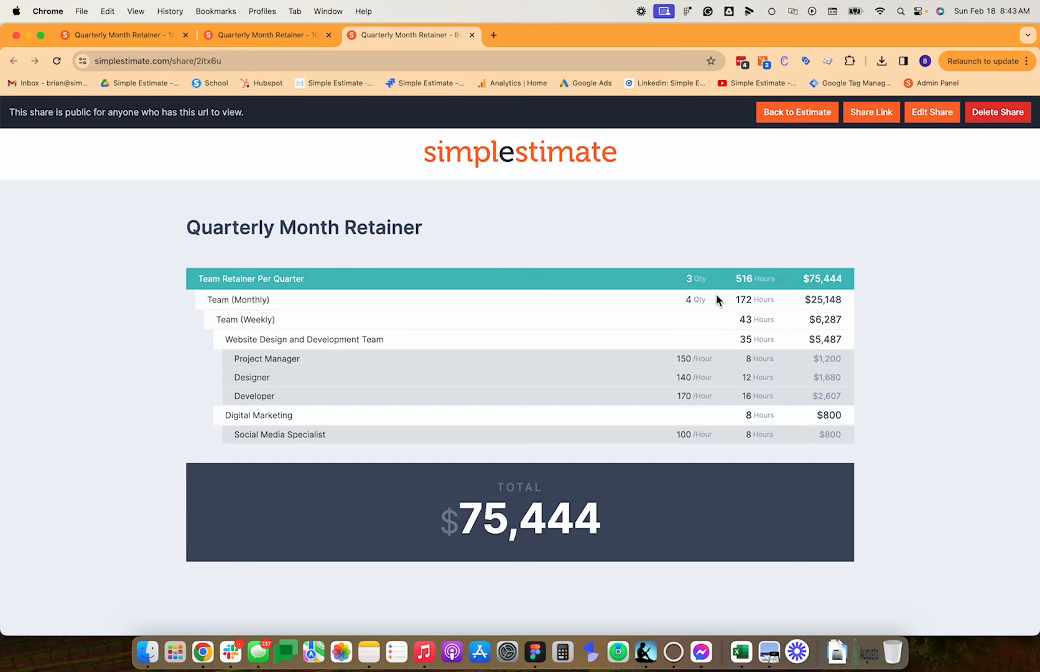
click(793, 118)
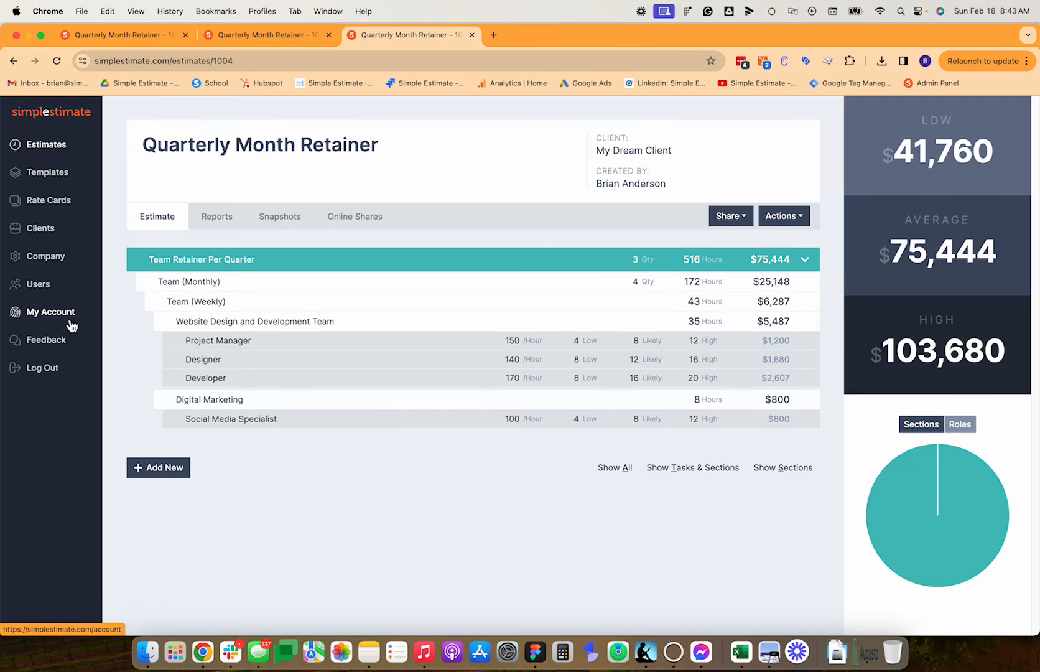
click(47, 145)
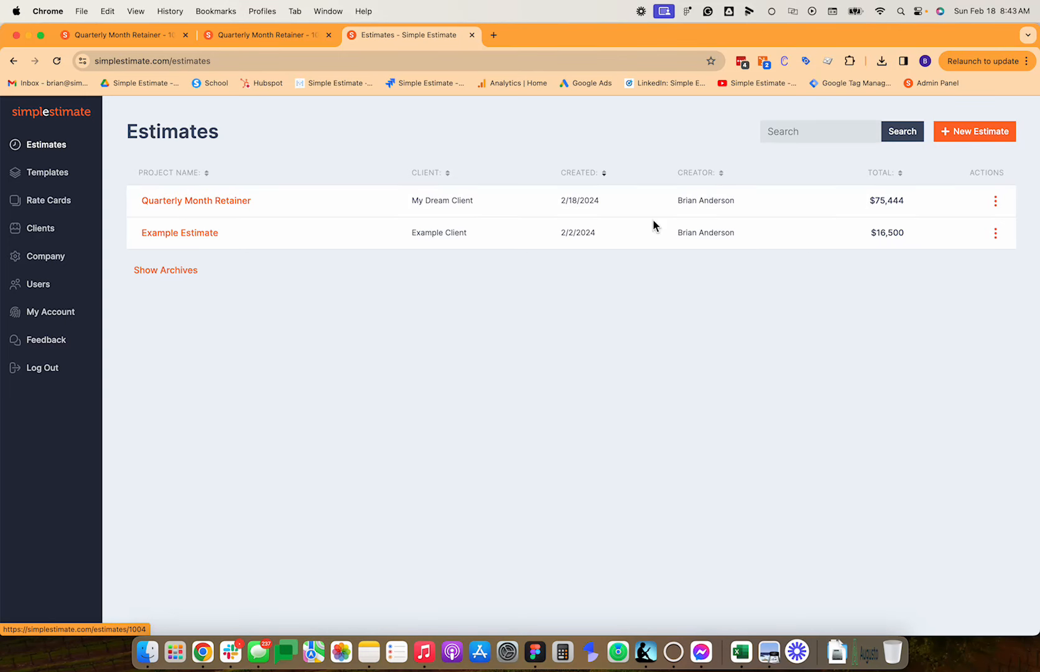
Edit the details of the Quarterly Month Retainer estimate, changing its title to Quarterly Retainer, and save them.
click(995, 201)
click(933, 225)
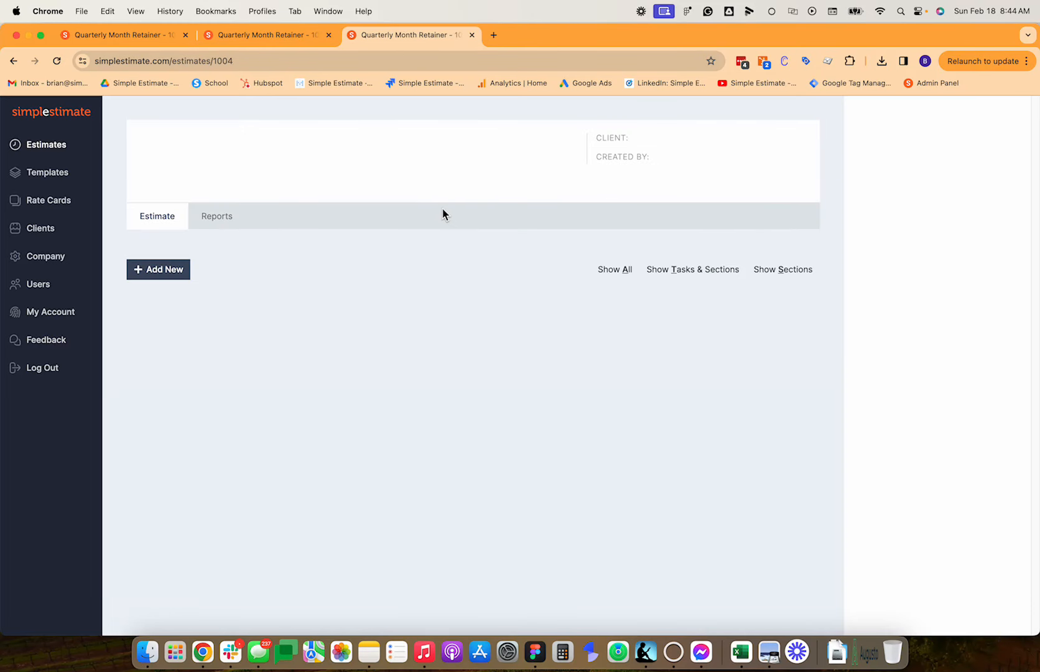
click(782, 223)
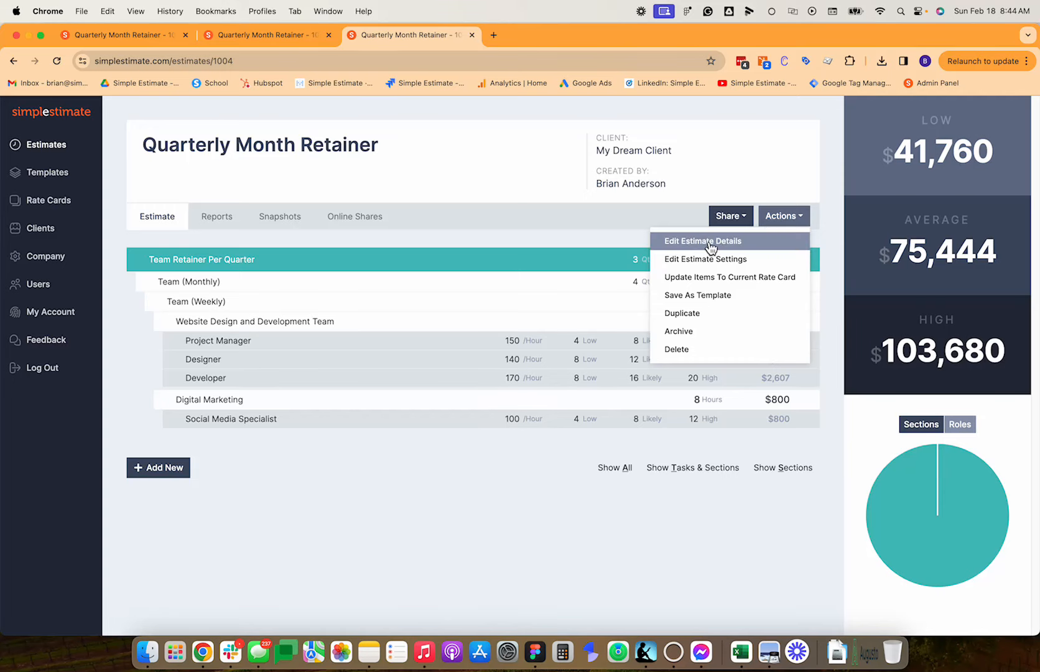
click(747, 240)
double_click(194, 163)
key(BackSpace)
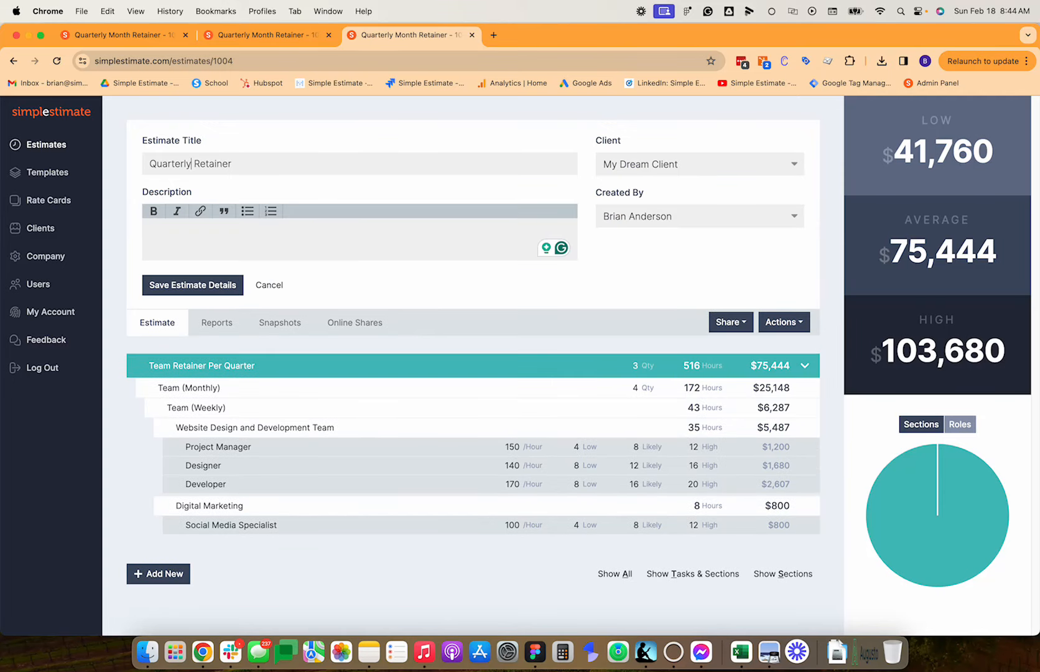
click(190, 284)
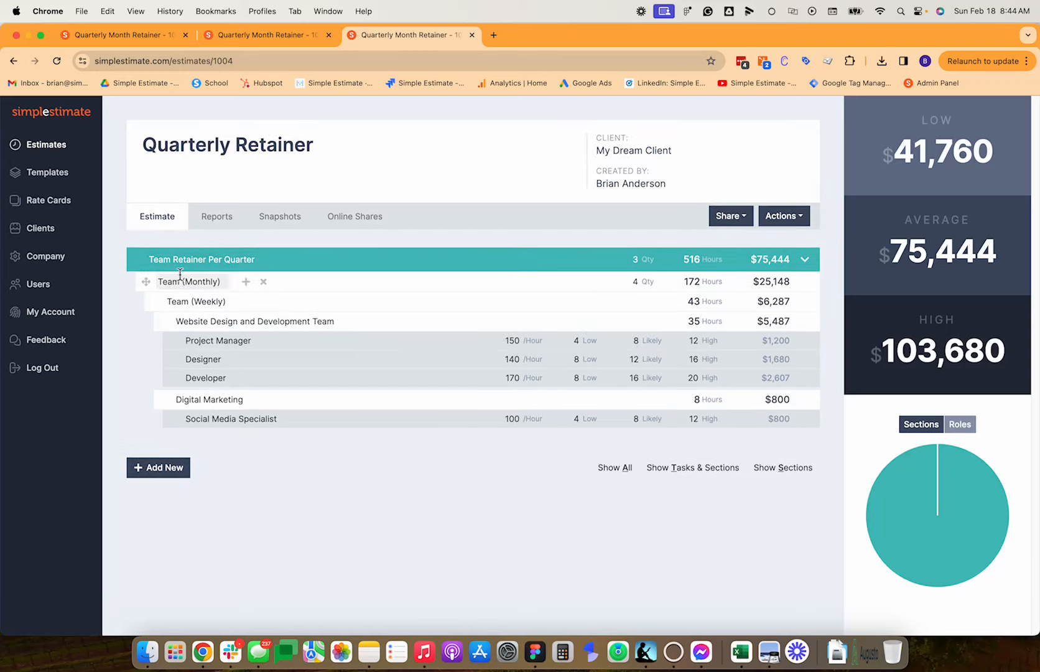
Save the Quarterly Retainer estimate as a template.
click(801, 218)
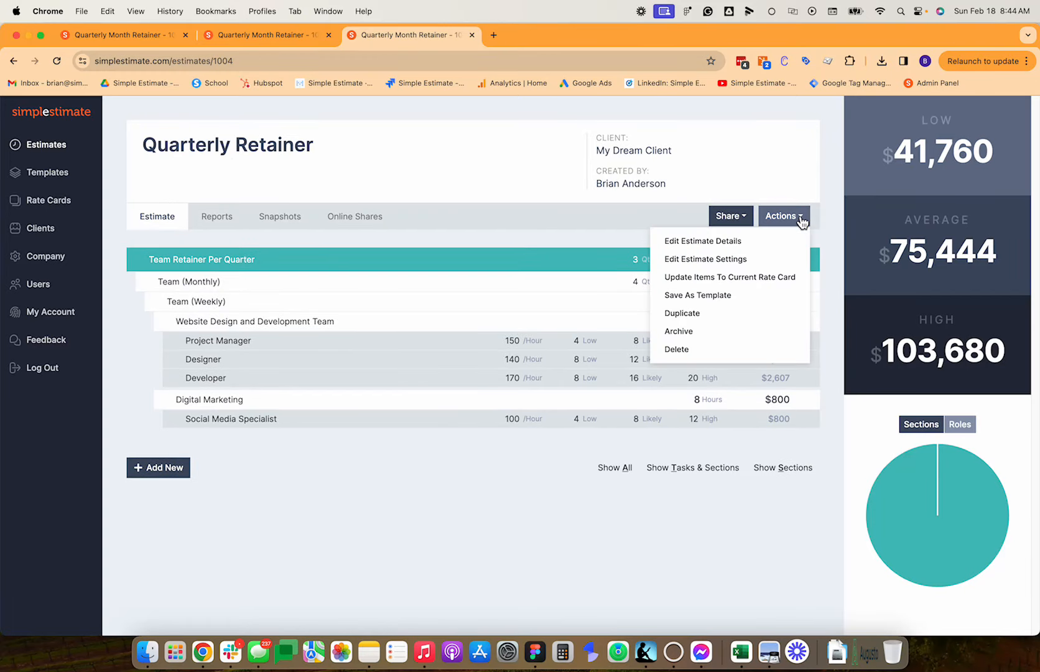
click(715, 296)
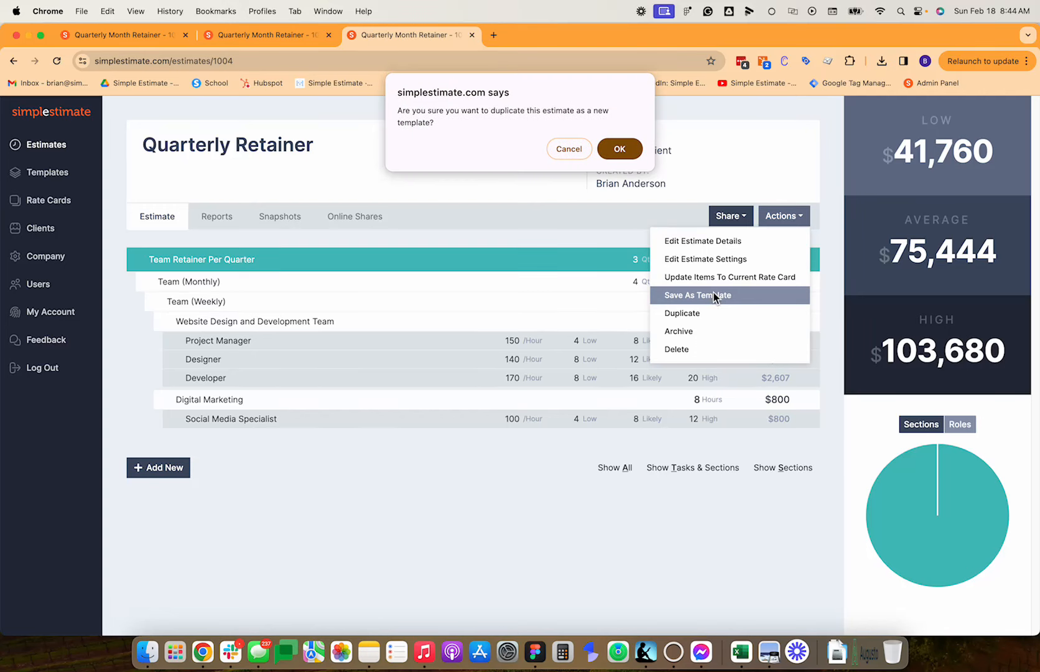
click(620, 149)
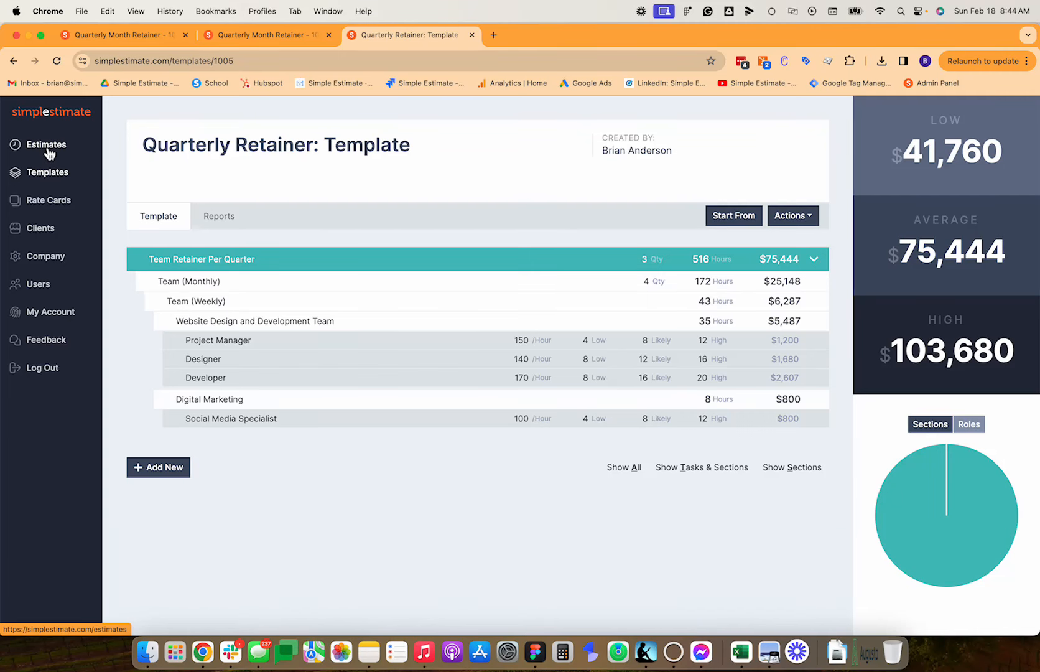
Open Quarterly Retainer: Template from the template list and start a new estimate from it.
click(46, 175)
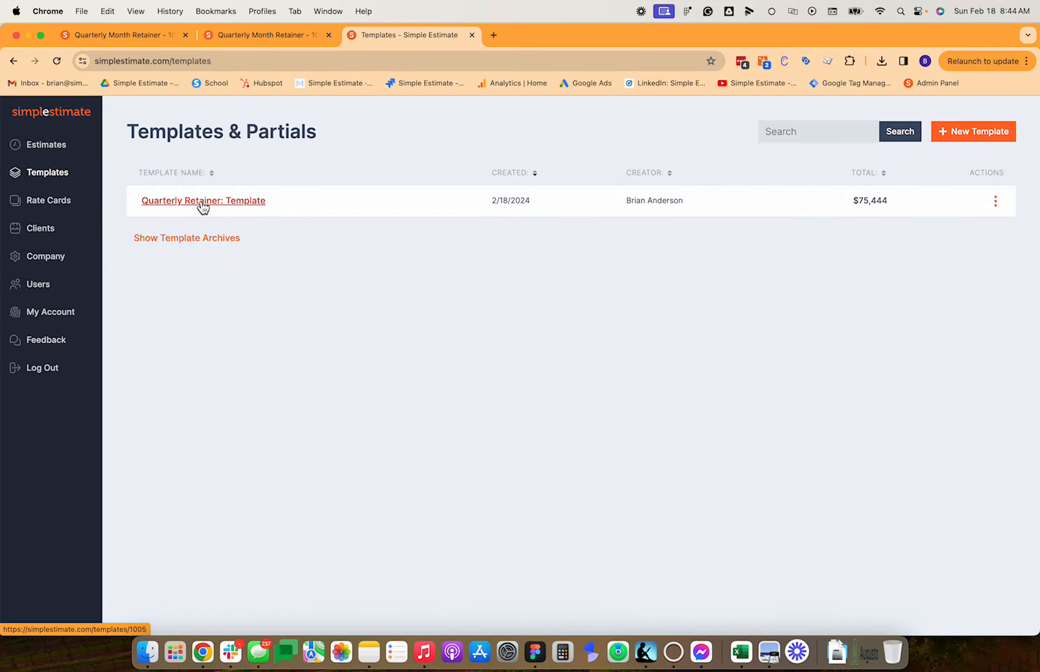
click(203, 200)
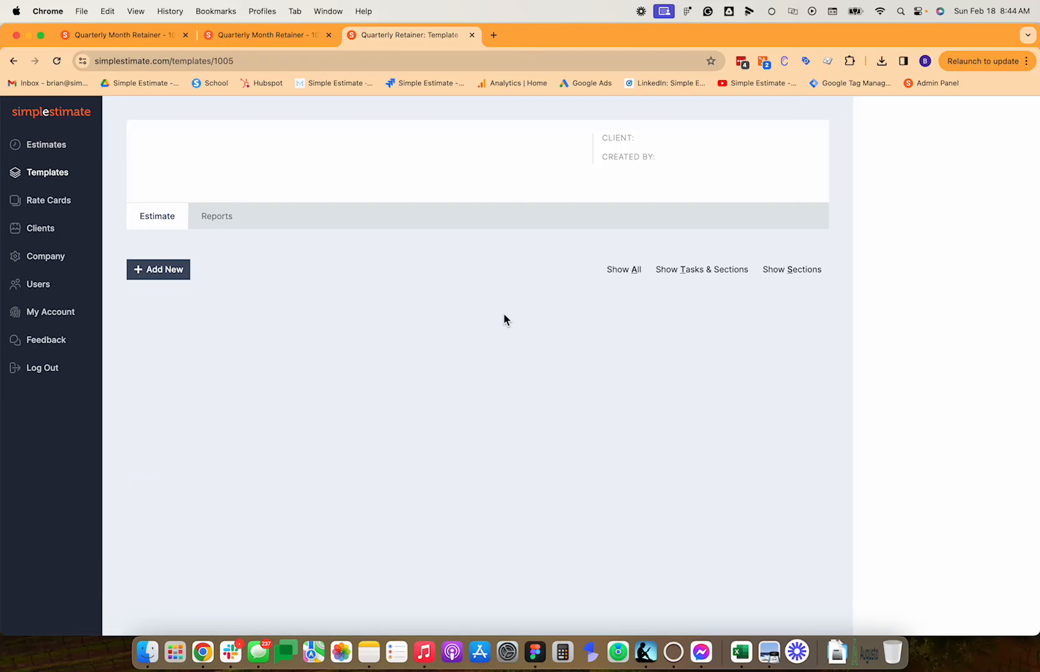
click(733, 216)
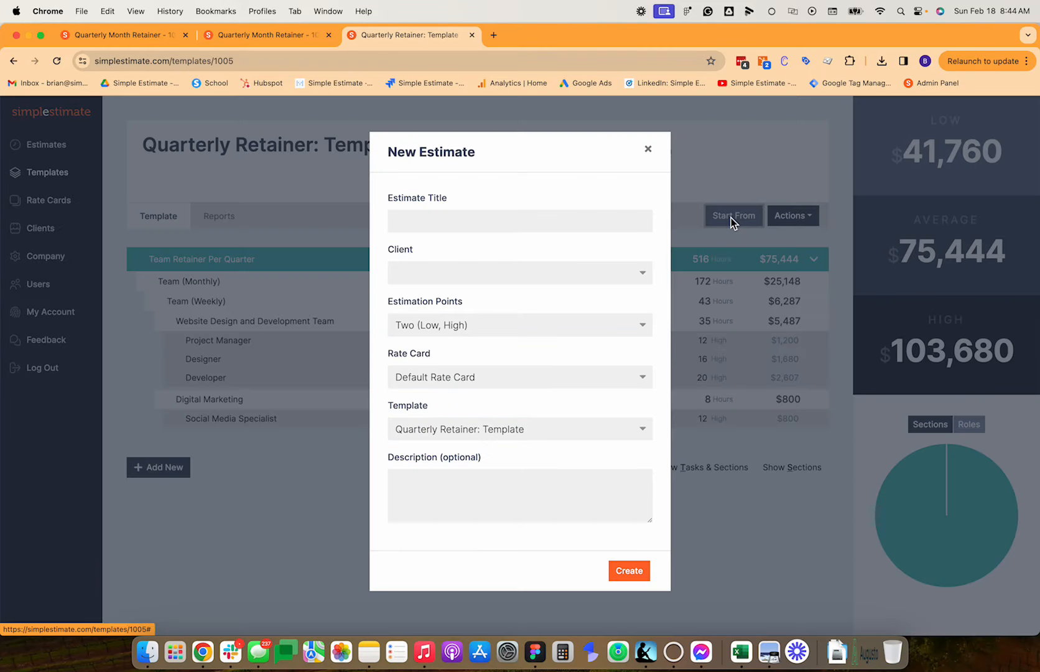
Create the estimate titled Annual Retainer for My Dream Client with Three (Low, Most Likely, High) estimation points, choosing its rate card.
click(523, 224)
text(An)
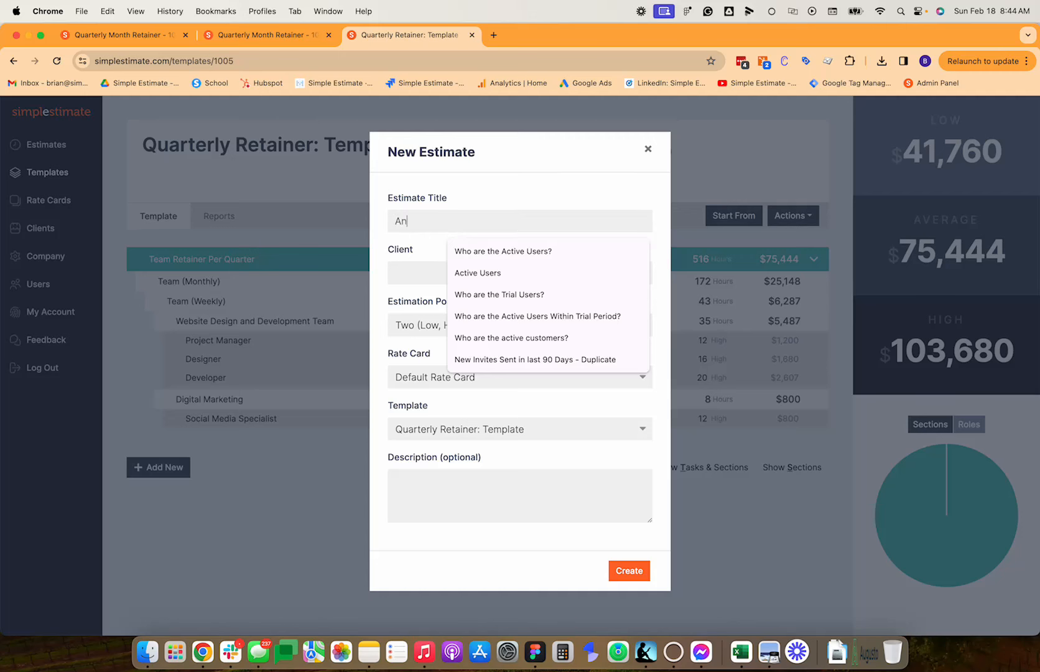
text(nual Retainer)
click(406, 273)
click(429, 335)
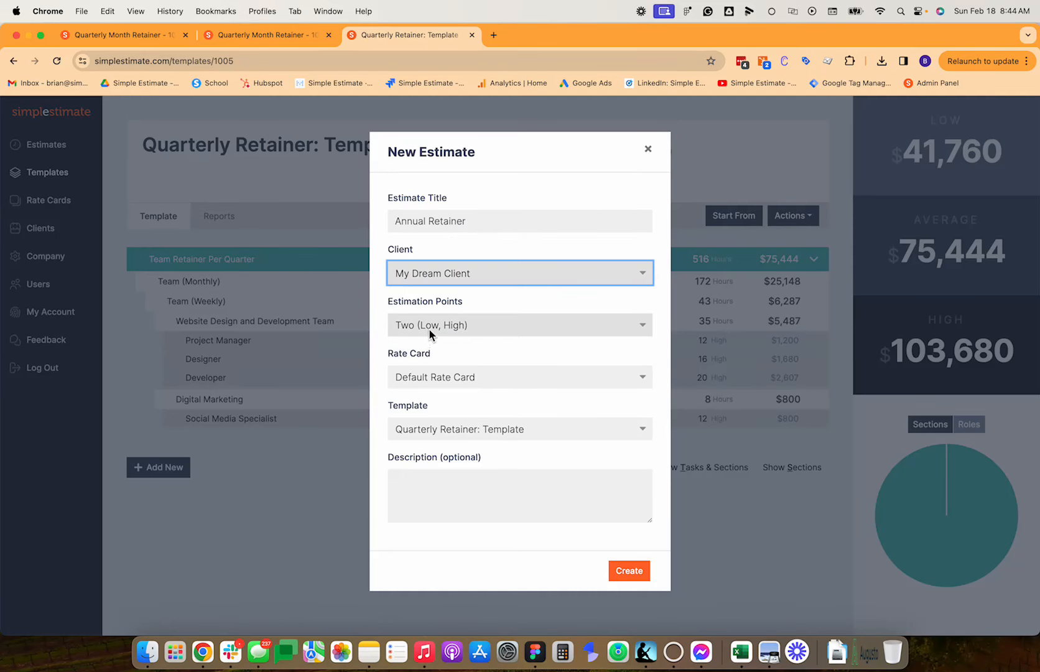
click(429, 330)
click(436, 342)
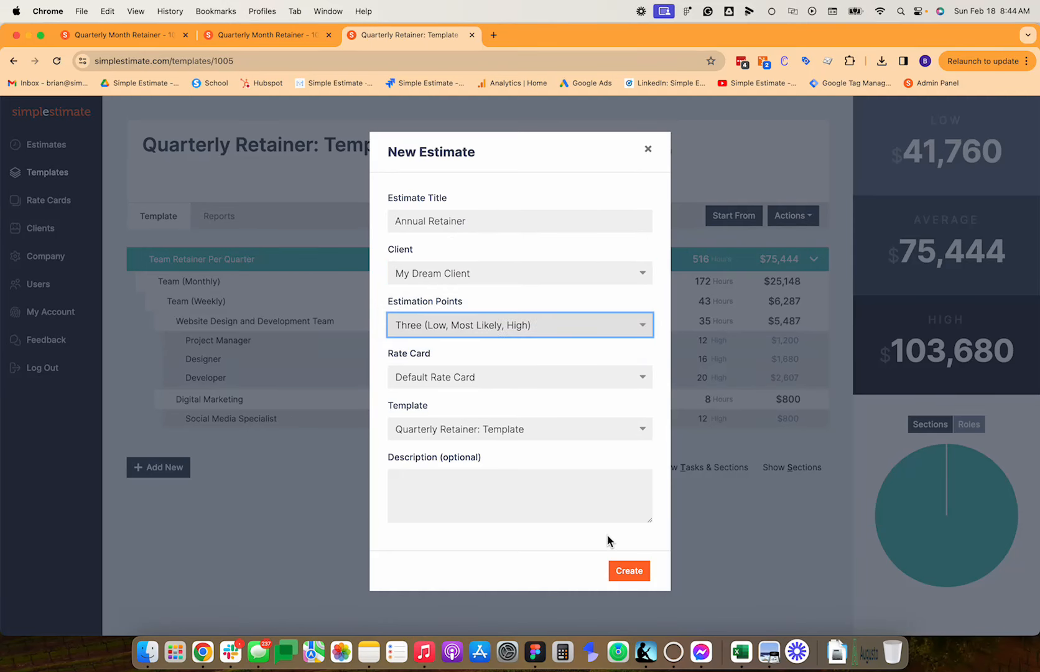
click(460, 375)
click(435, 393)
click(629, 574)
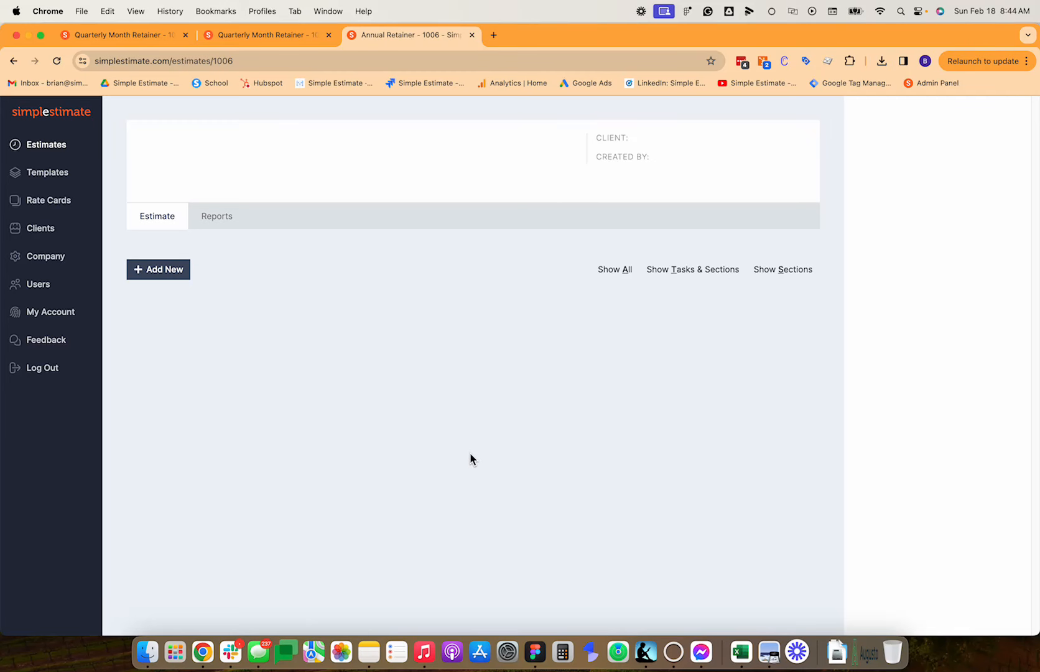
Rename the Team Retainer Per Quarter section of the Annual Retainer estimate as Team Retainer.
click(248, 283)
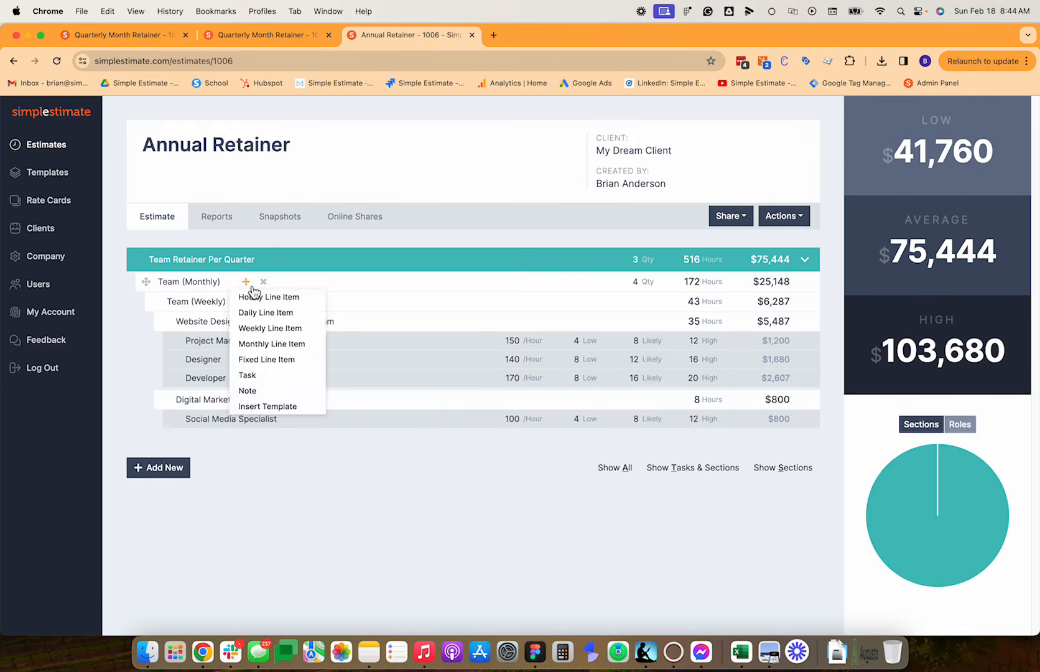
double_click(240, 259)
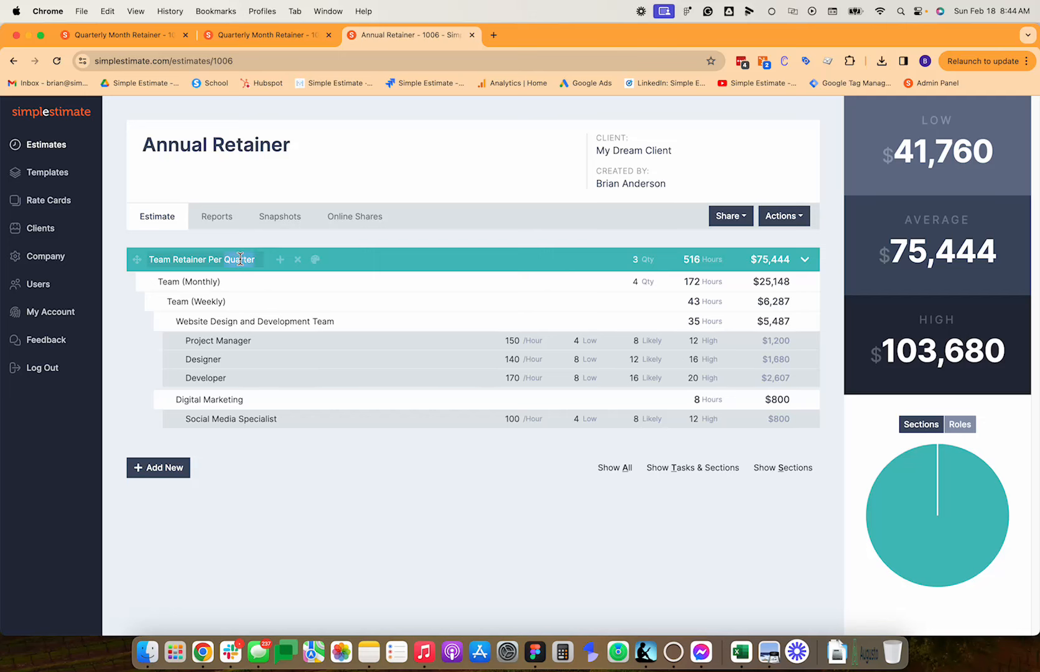
key(BackSpace)
key(BackSpace)
key(BackSpace)
key(BackSpace)
key(BackSpace)
key(BackSpace)
click(150, 256)
mouse_move(237, 268)
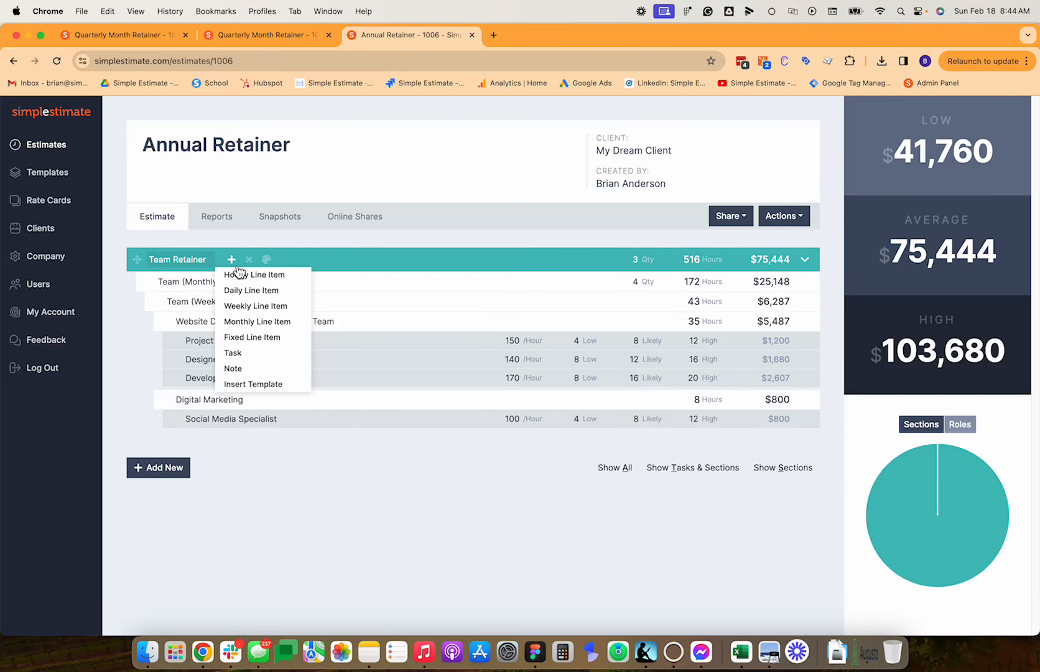
Rename the Team Retainer section as Annual Team Retainer and set its quantity to 12.
text(Annual)
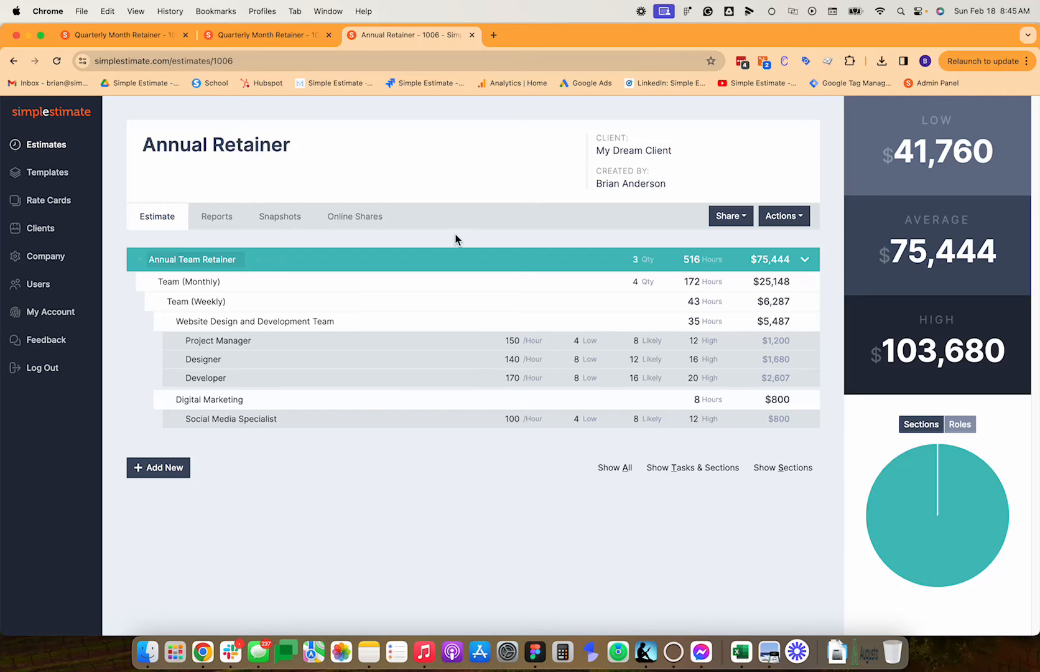
click(631, 262)
text(12)
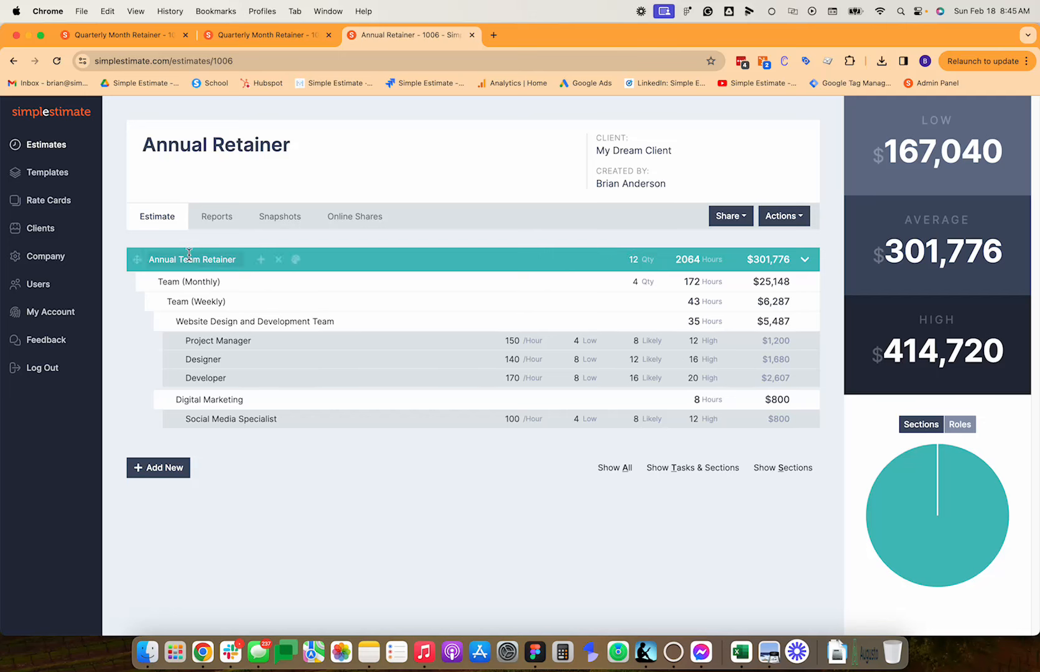
Create an online share of the Annual Retainer estimate with display type Tasks & Sections Only, choosing its display cost, and view the share.
click(366, 219)
click(201, 302)
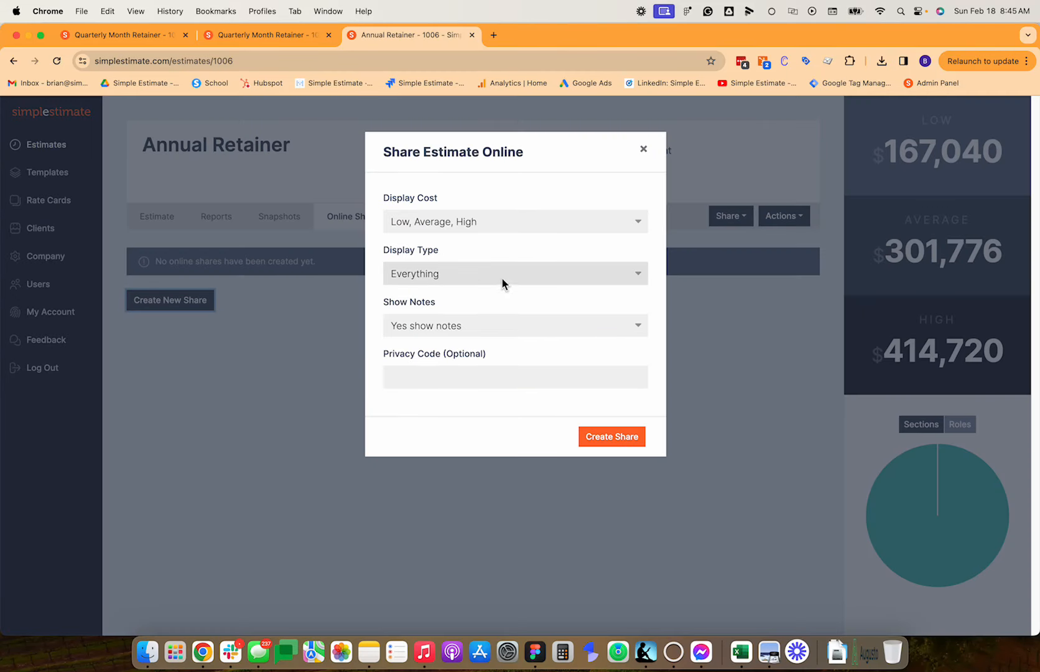
click(444, 272)
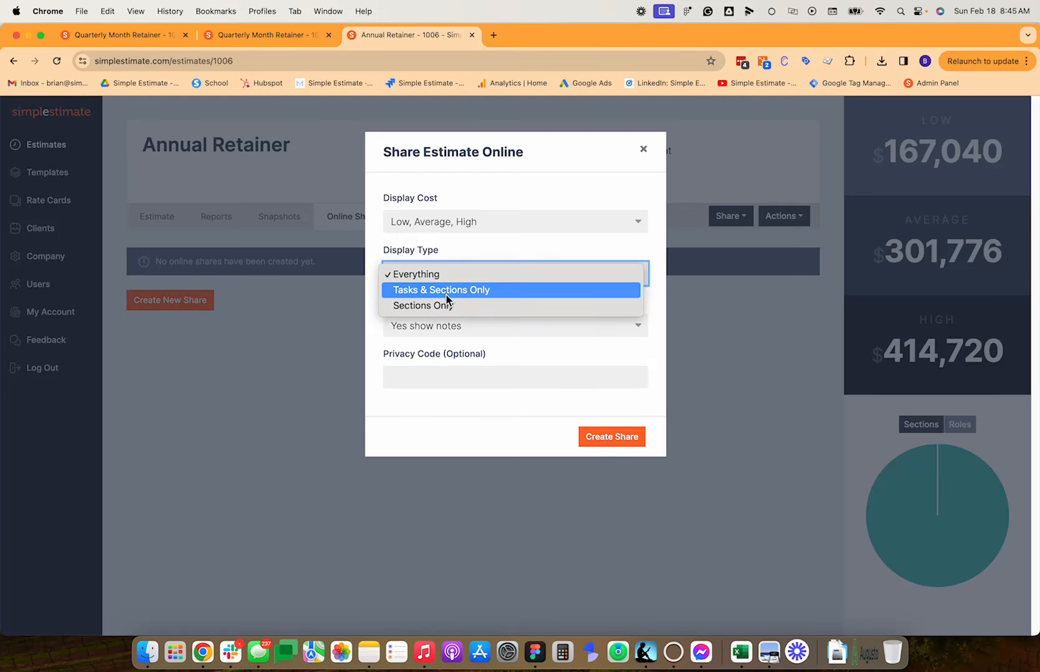
click(446, 294)
click(447, 223)
click(463, 269)
click(613, 540)
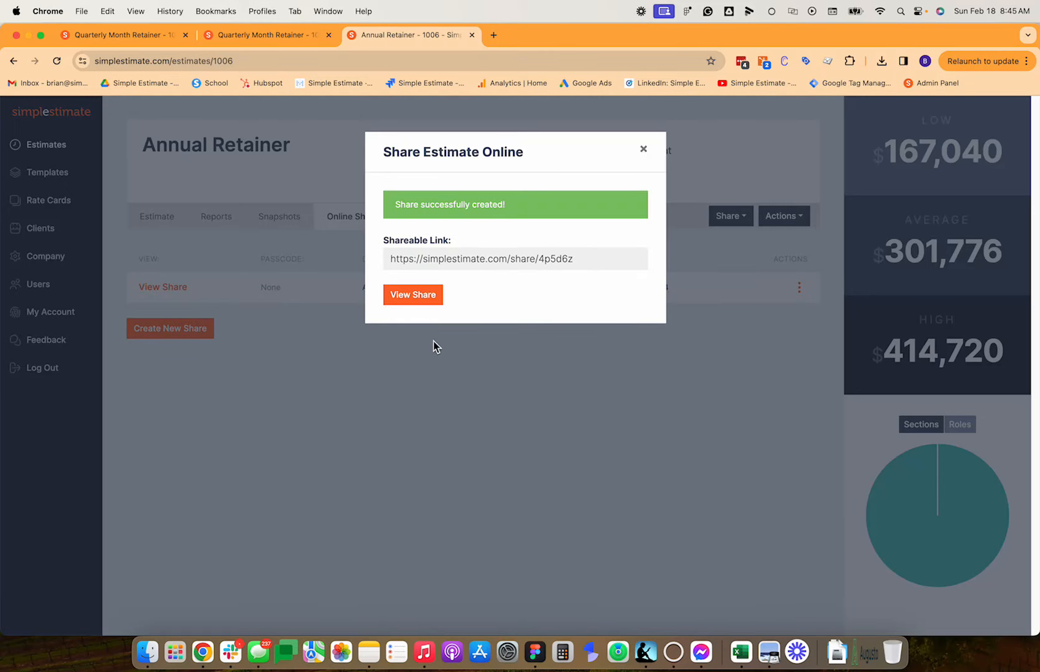
click(418, 294)
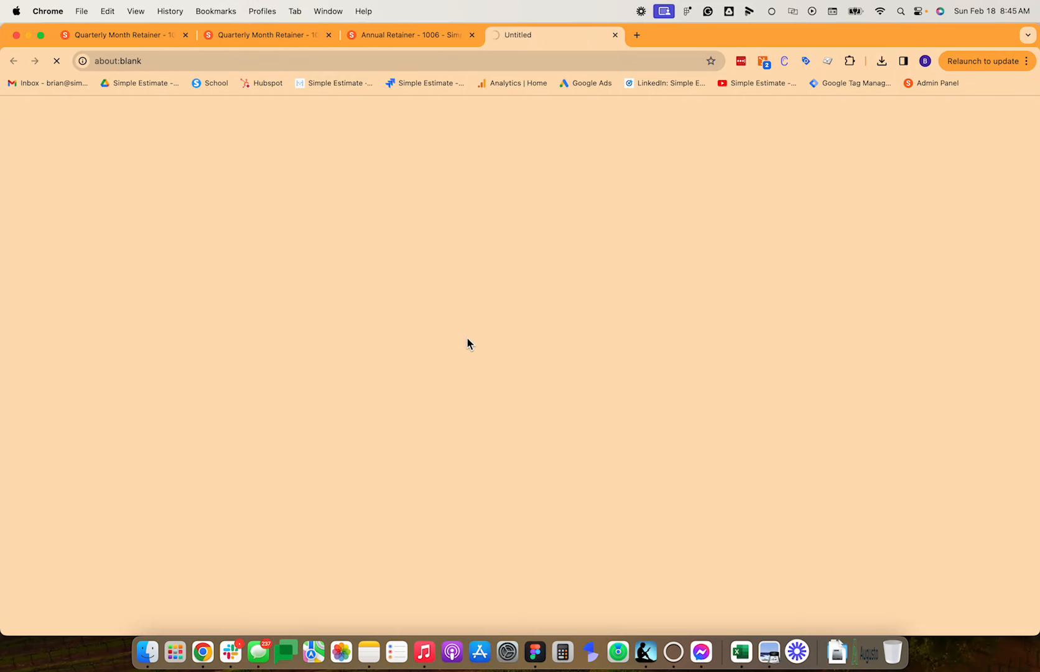